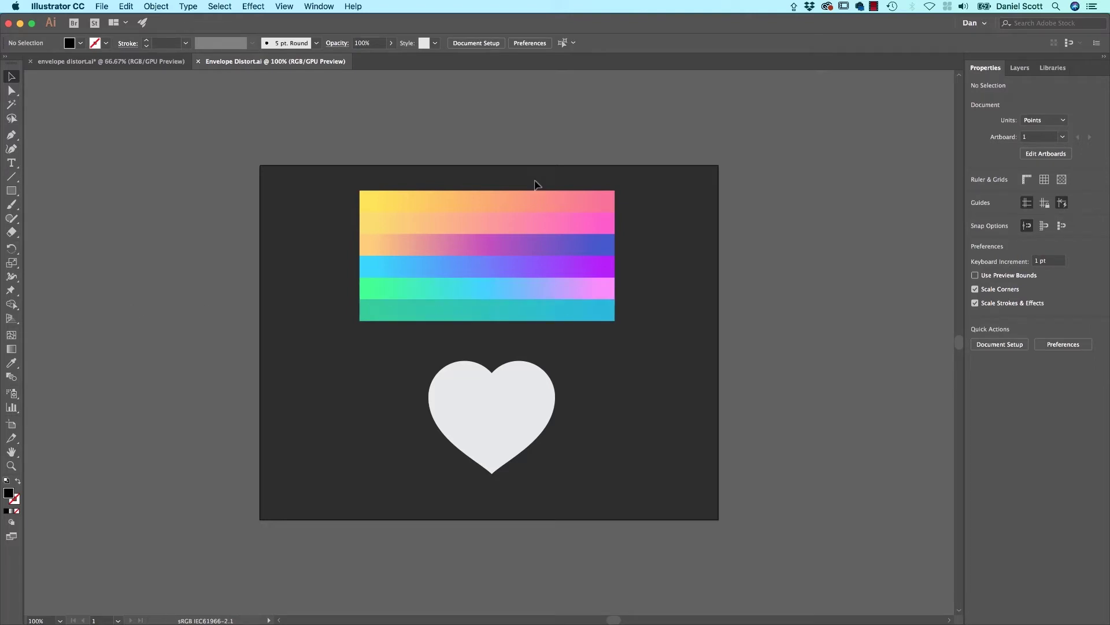
# Step: Select all the gradient stripes and open Object > Envelope Distort
pyautogui.moveTo(323, 178); pyautogui.dragTo(634, 323)
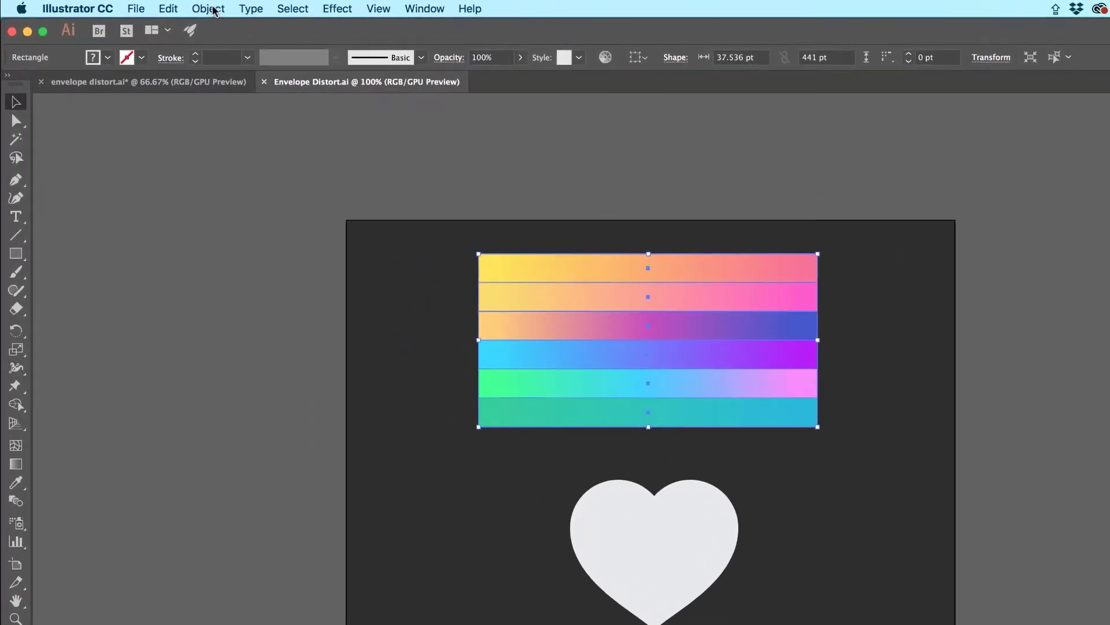
pyautogui.click(210, 9)
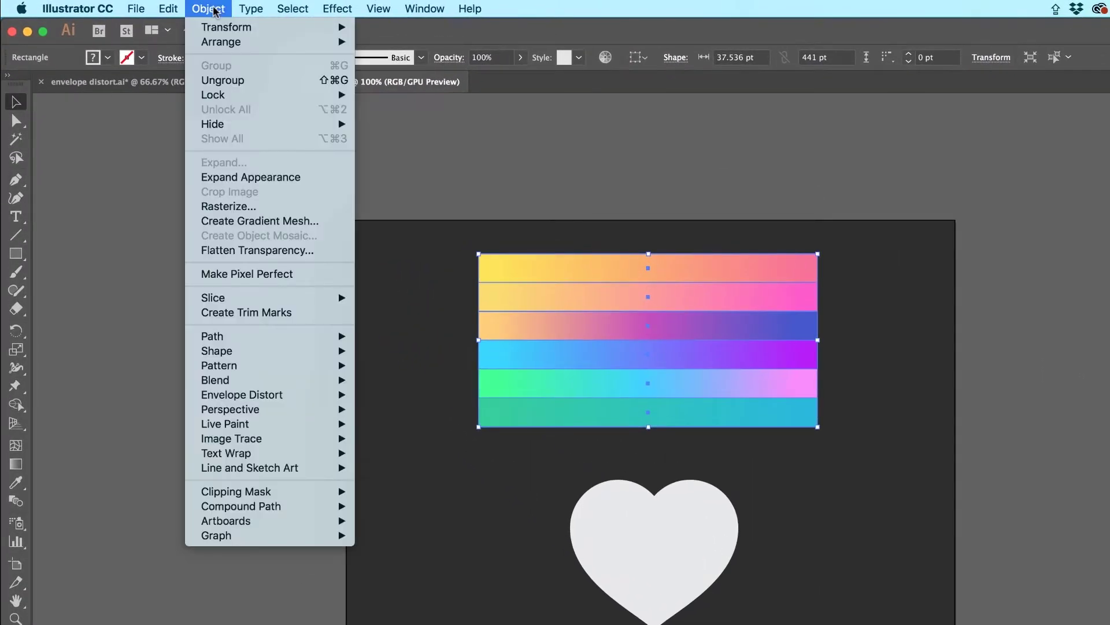
pyautogui.moveTo(279, 396)
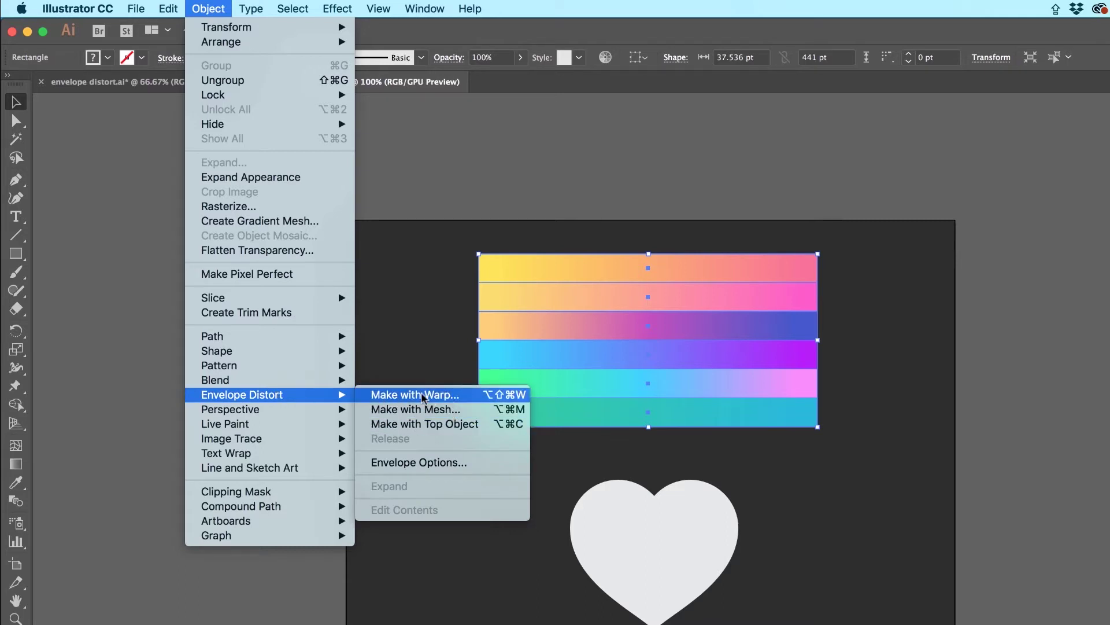
# Step: Open Make with Warp options and preview the Arc Lower, Arch and Fish warp styles
pyautogui.click(447, 399)
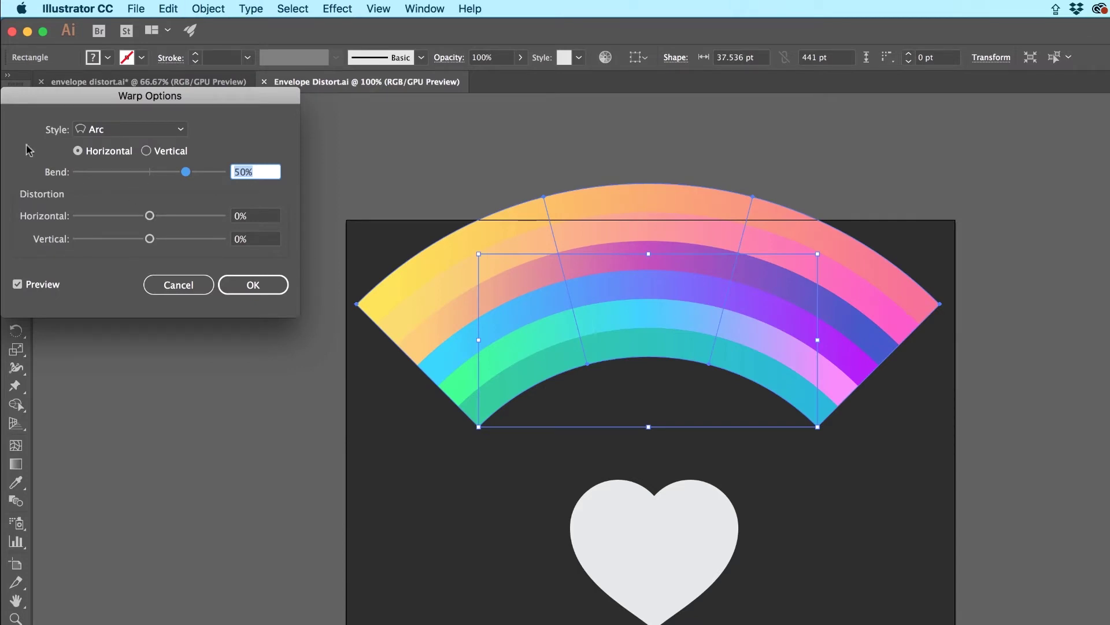
pyautogui.click(35, 292)
pyautogui.click(144, 129)
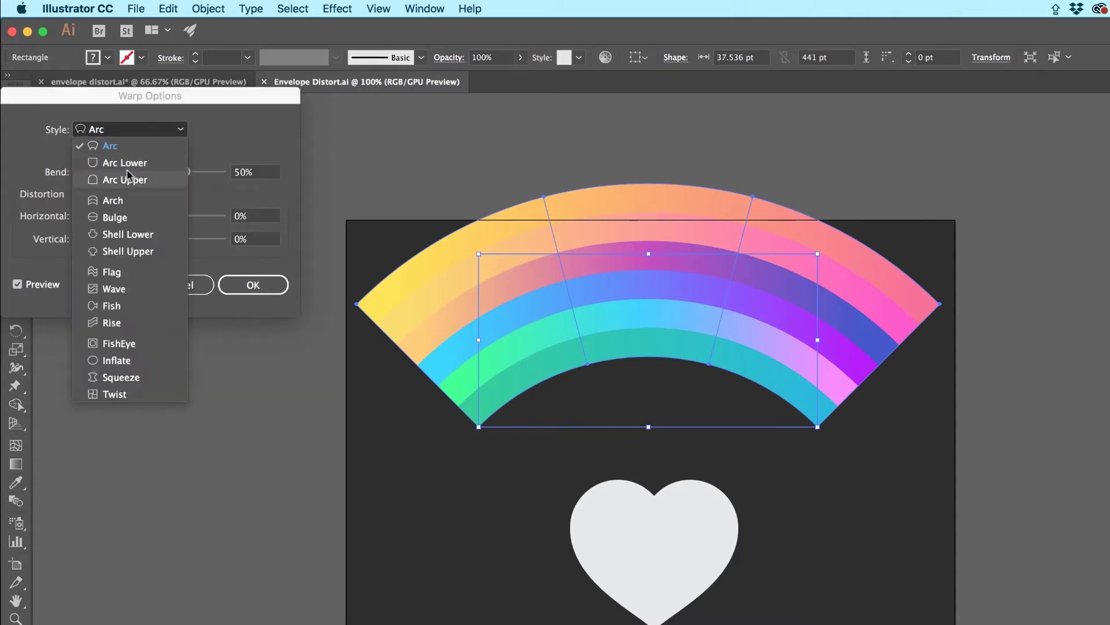
pyautogui.click(133, 162)
pyautogui.click(141, 132)
pyautogui.click(146, 203)
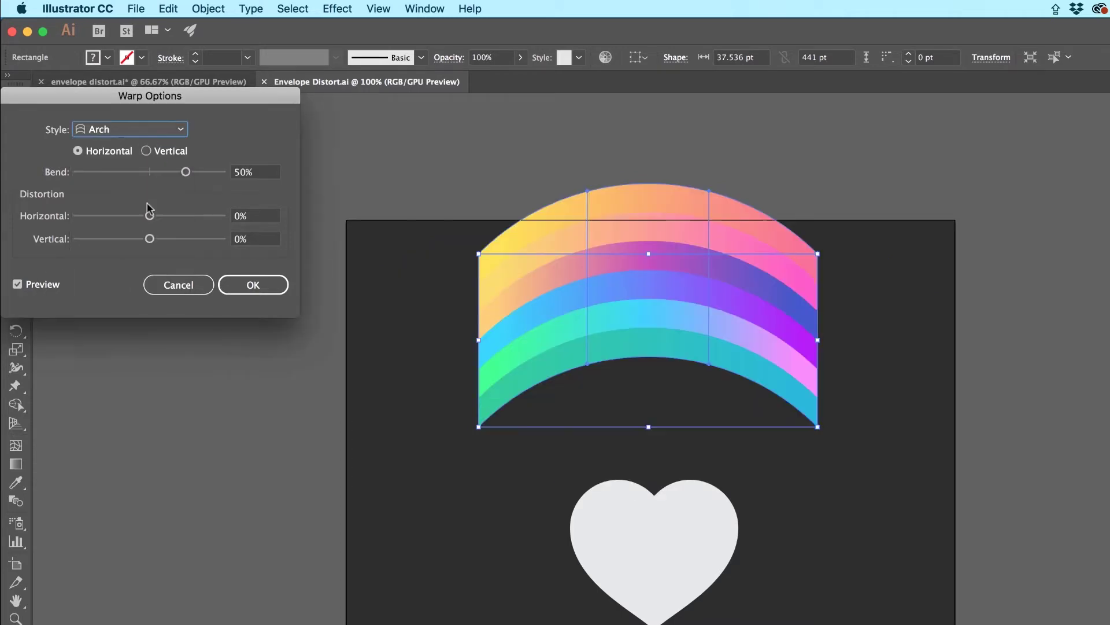
pyautogui.click(160, 129)
pyautogui.click(134, 306)
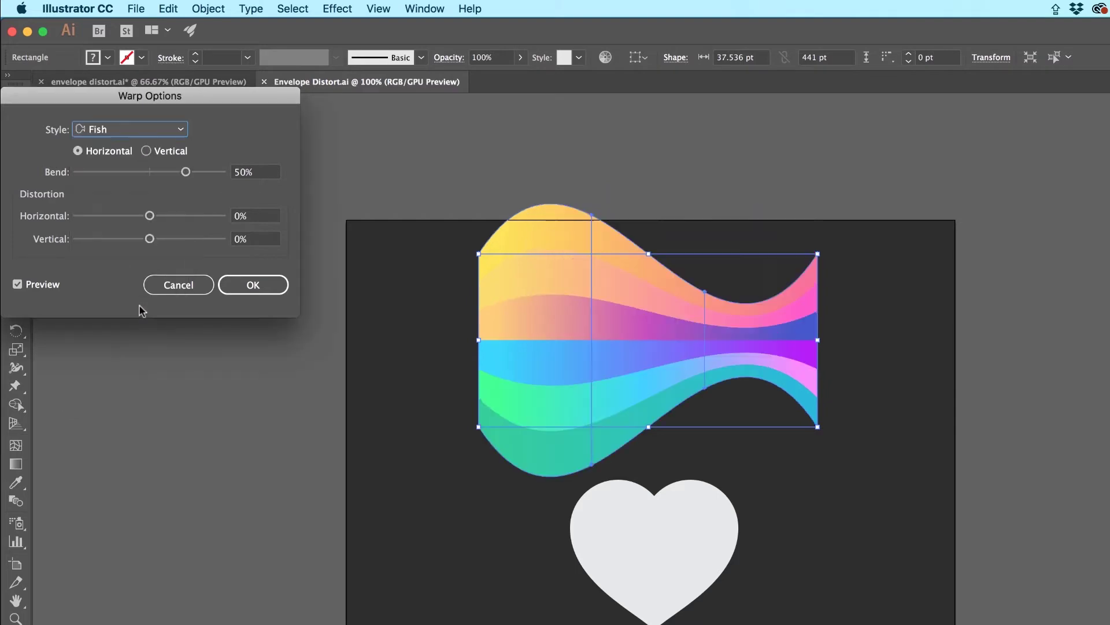
# Step: Set bend 35% and horizontal distortion 81%, then apply the Arc Lower warp
pyautogui.moveTo(147, 172); pyautogui.dragTo(175, 175)
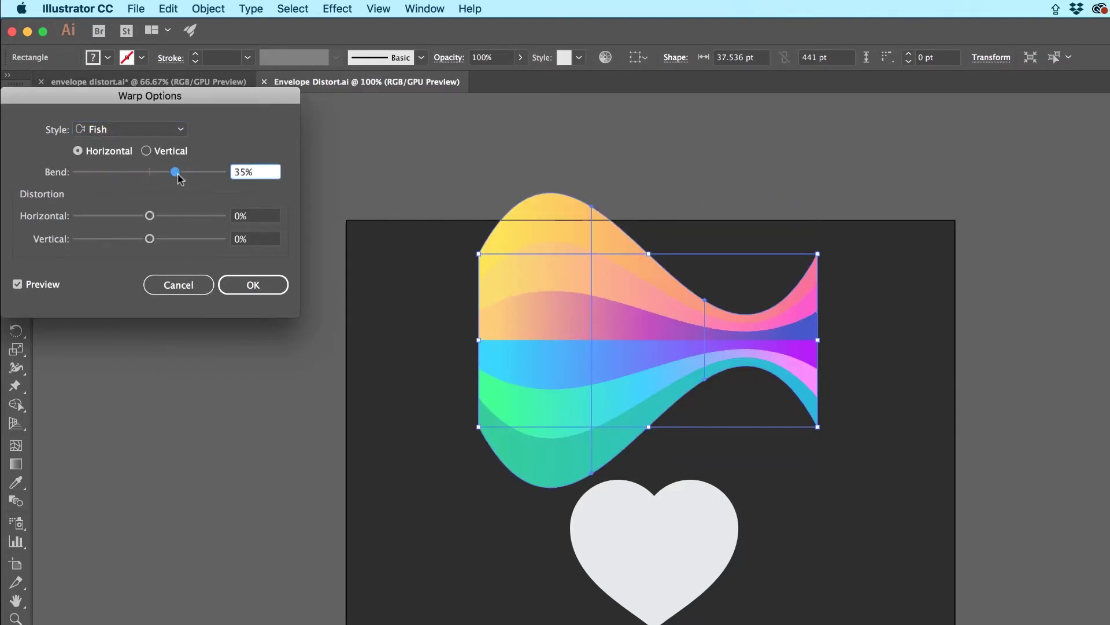
pyautogui.moveTo(150, 217); pyautogui.dragTo(208, 220)
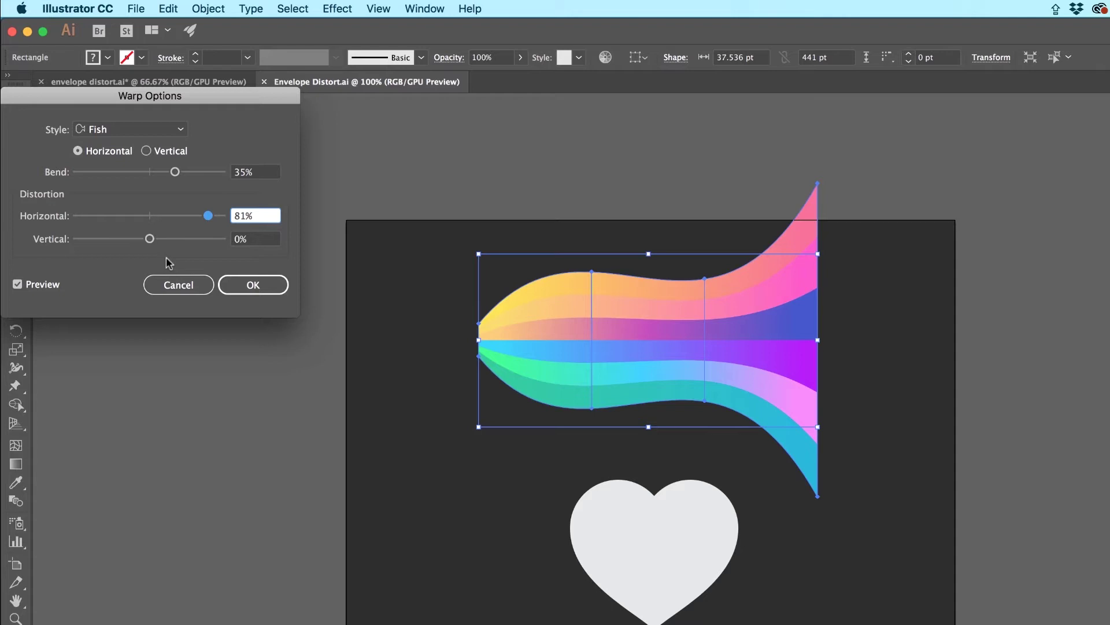
pyautogui.click(173, 128)
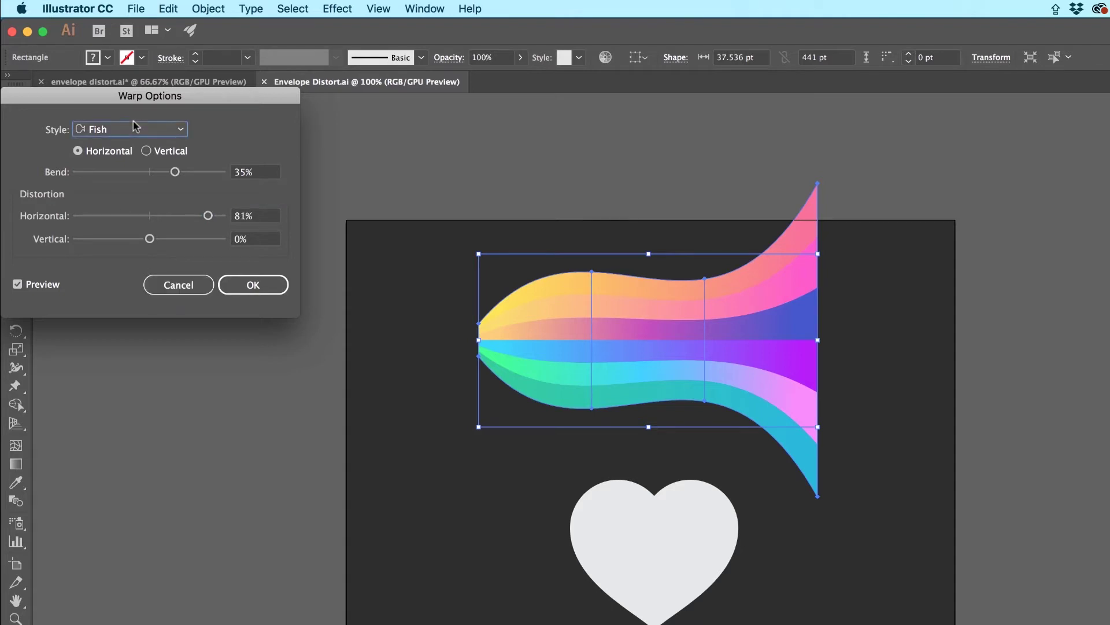
pyautogui.click(111, 322)
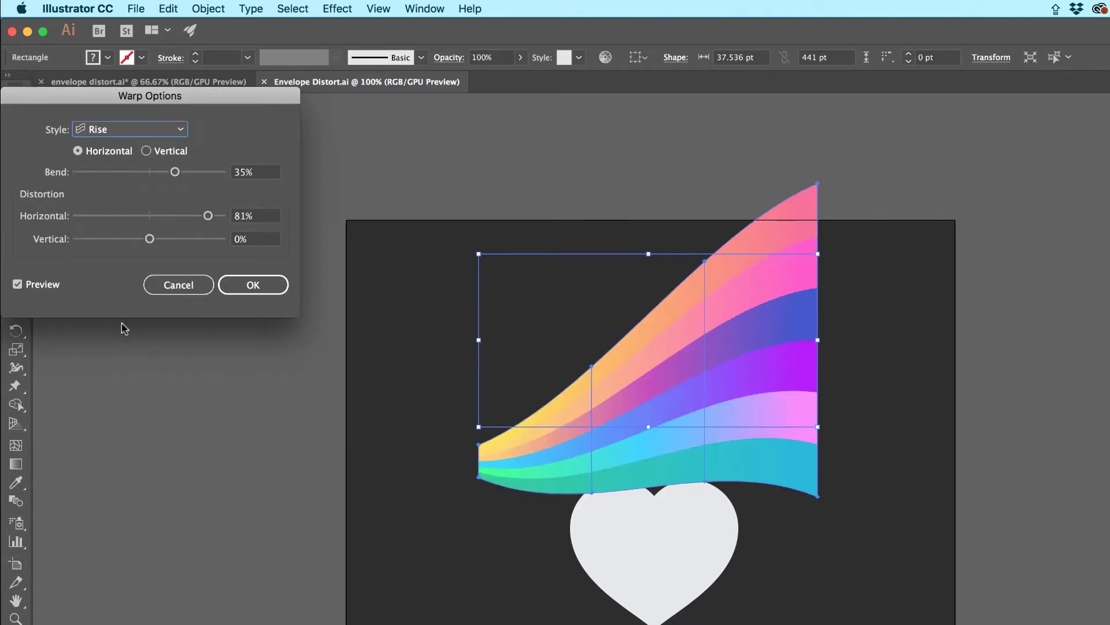
pyautogui.click(139, 132)
pyautogui.click(140, 163)
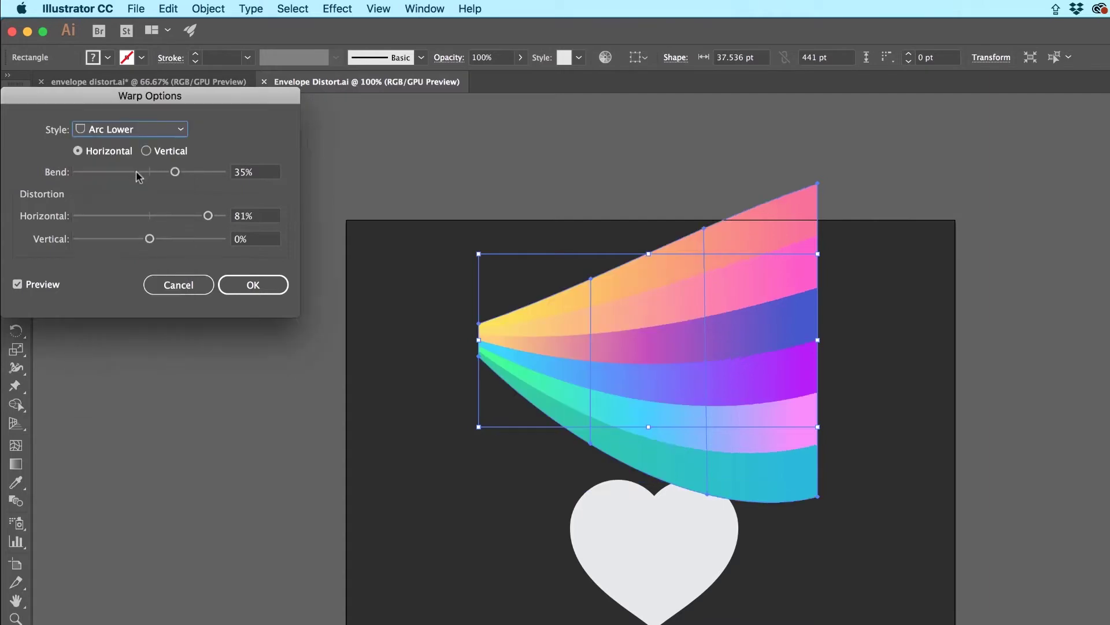
pyautogui.click(282, 291)
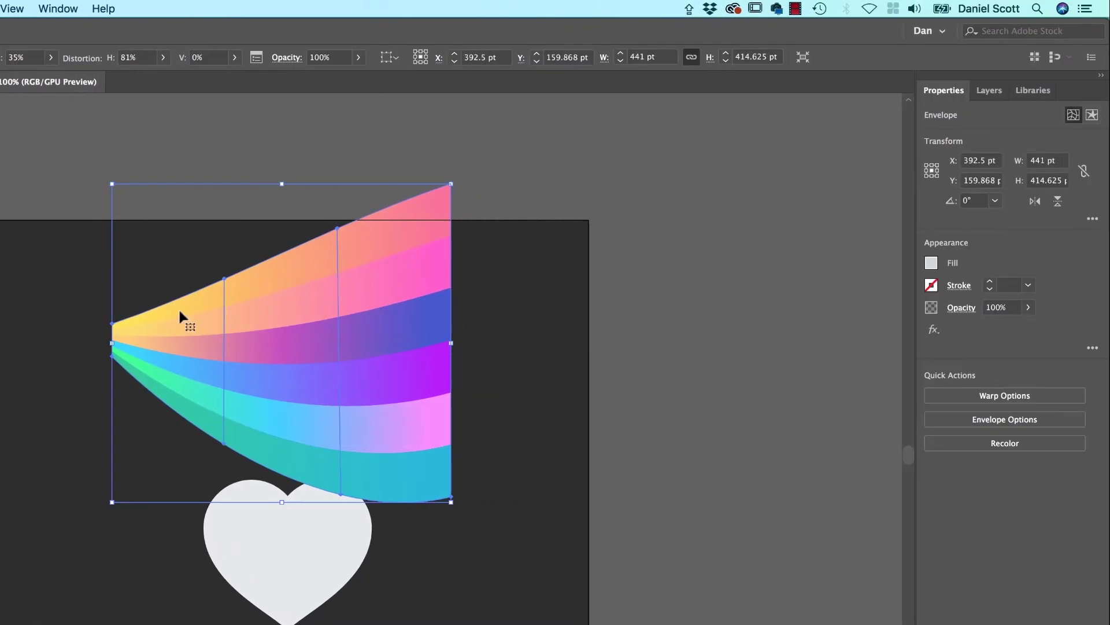
# Step: Change the stripe envelope's warp style to Fish from the Control bar
pyautogui.click(1047, 395)
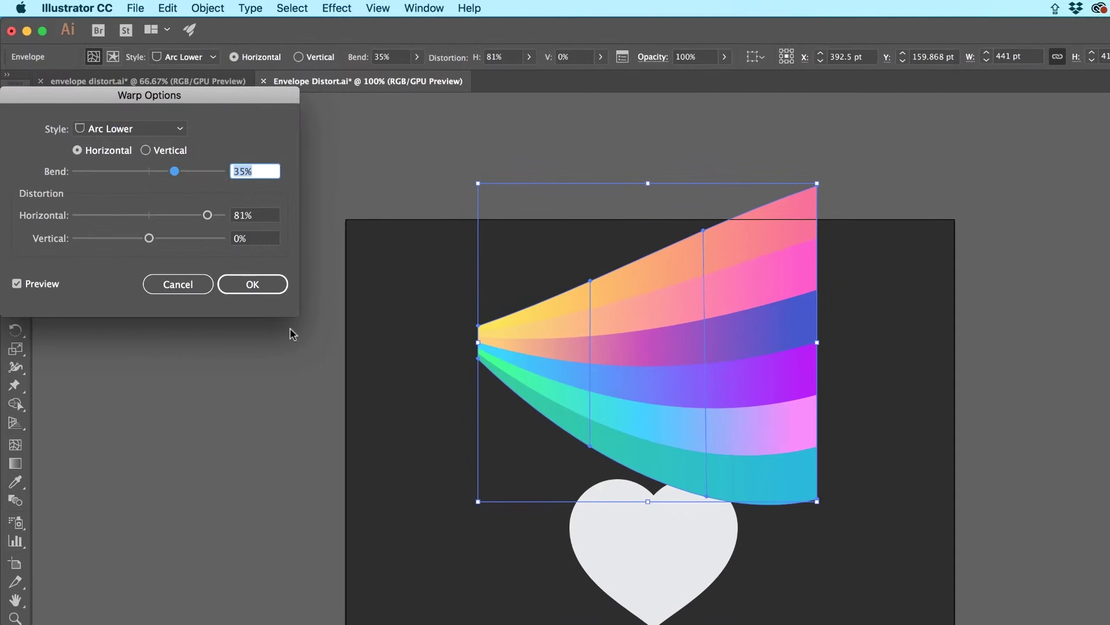
pyautogui.click(125, 284)
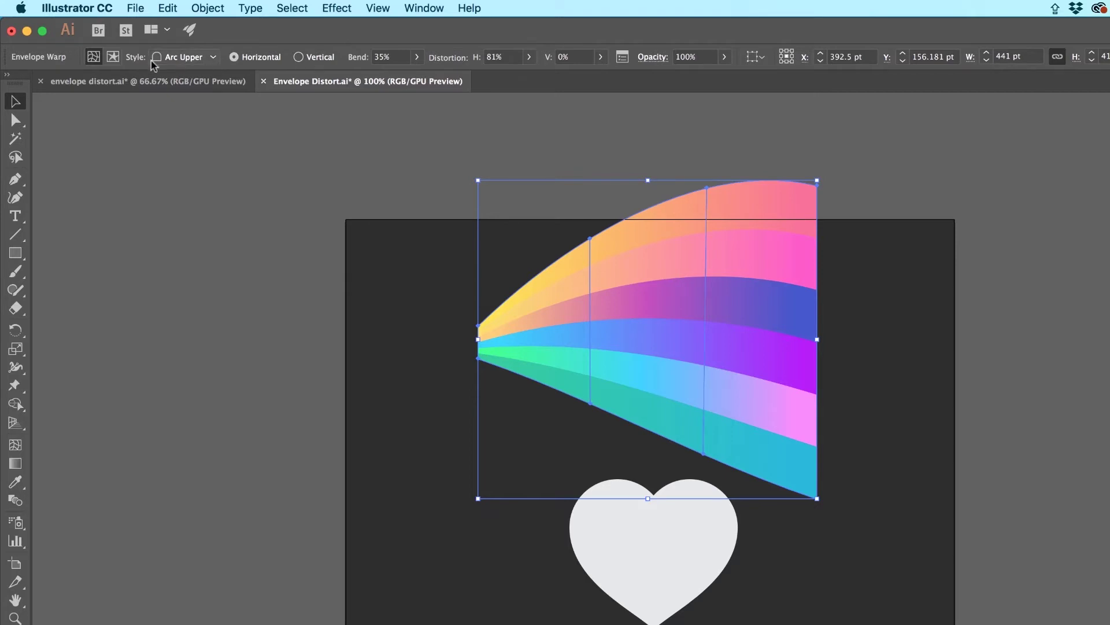
pyautogui.click(184, 56)
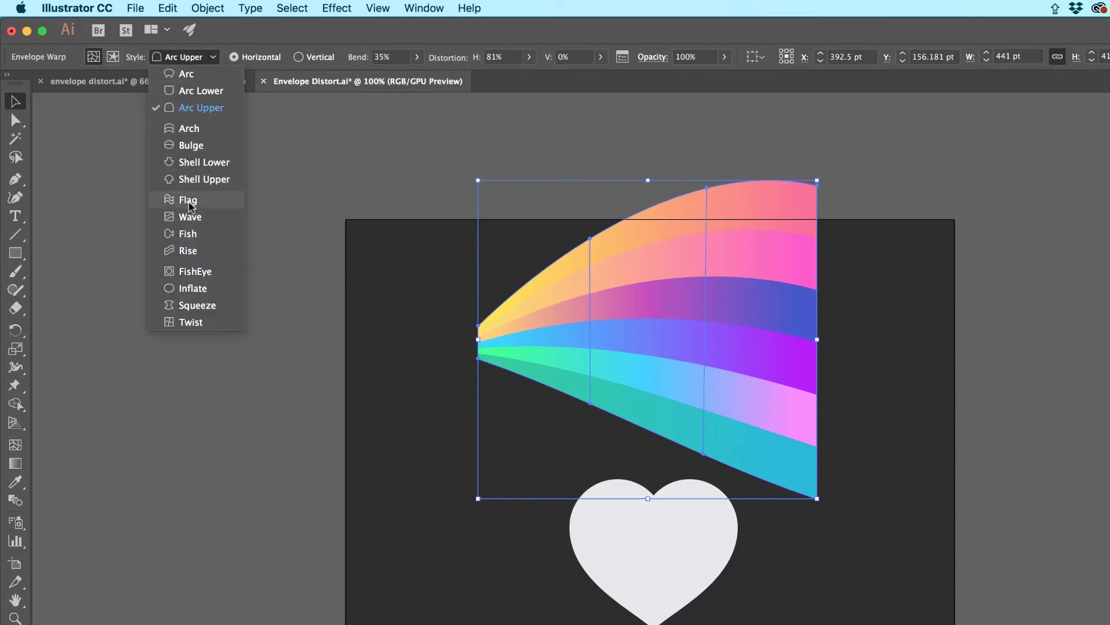
pyautogui.click(188, 234)
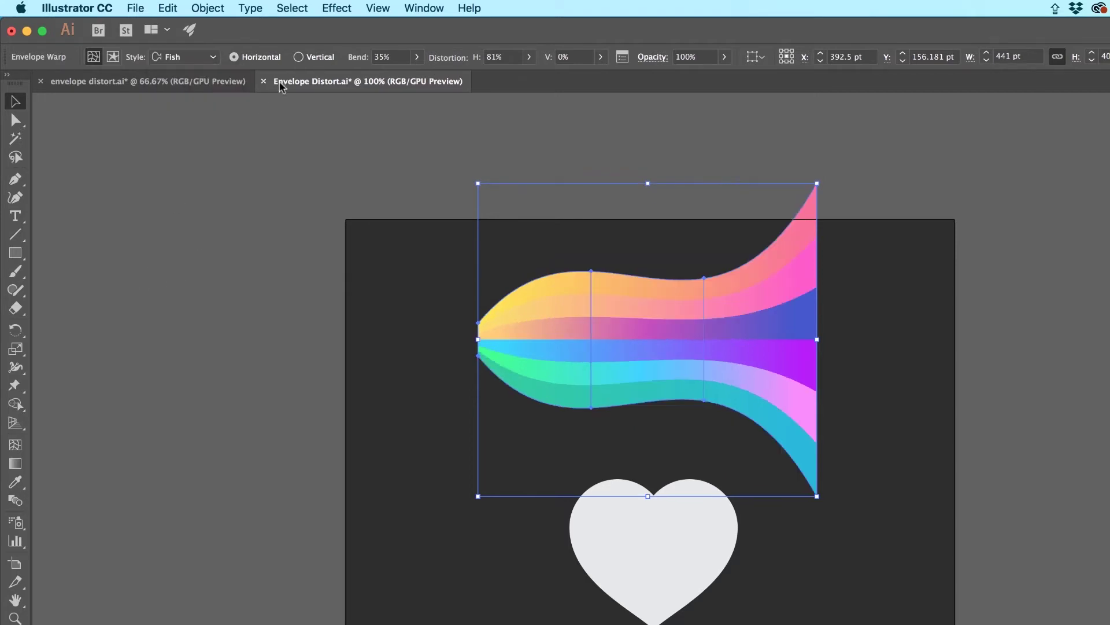
# Step: Keep the Fish warp horizontal and move the stripes off the artboard to the left
pyautogui.click(298, 56)
pyautogui.click(244, 57)
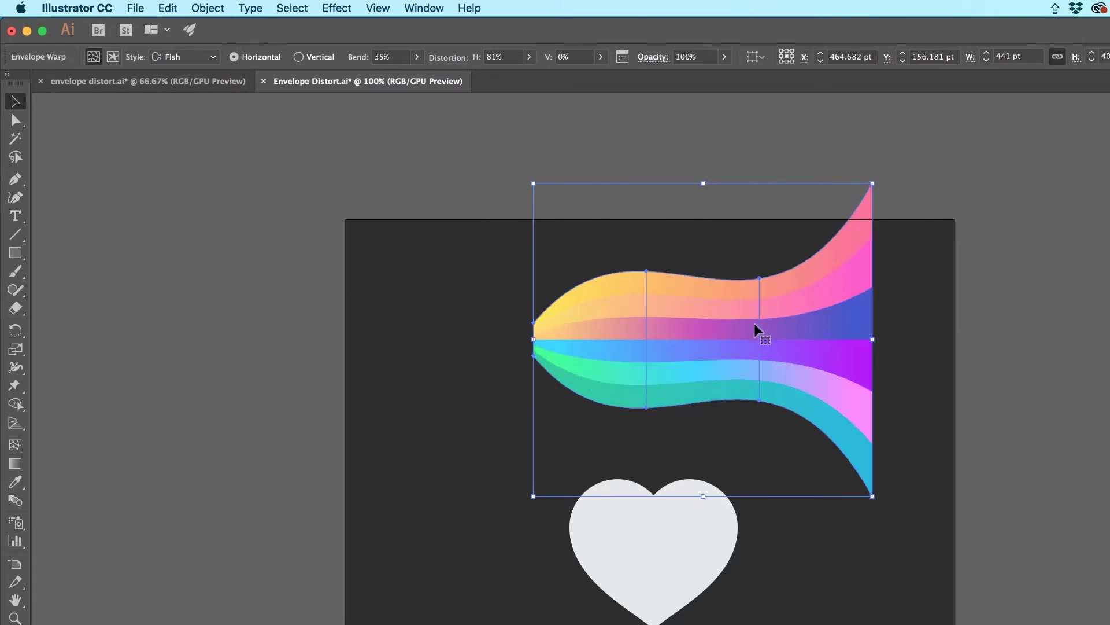
pyautogui.moveTo(737, 338); pyautogui.dragTo(113, 324)
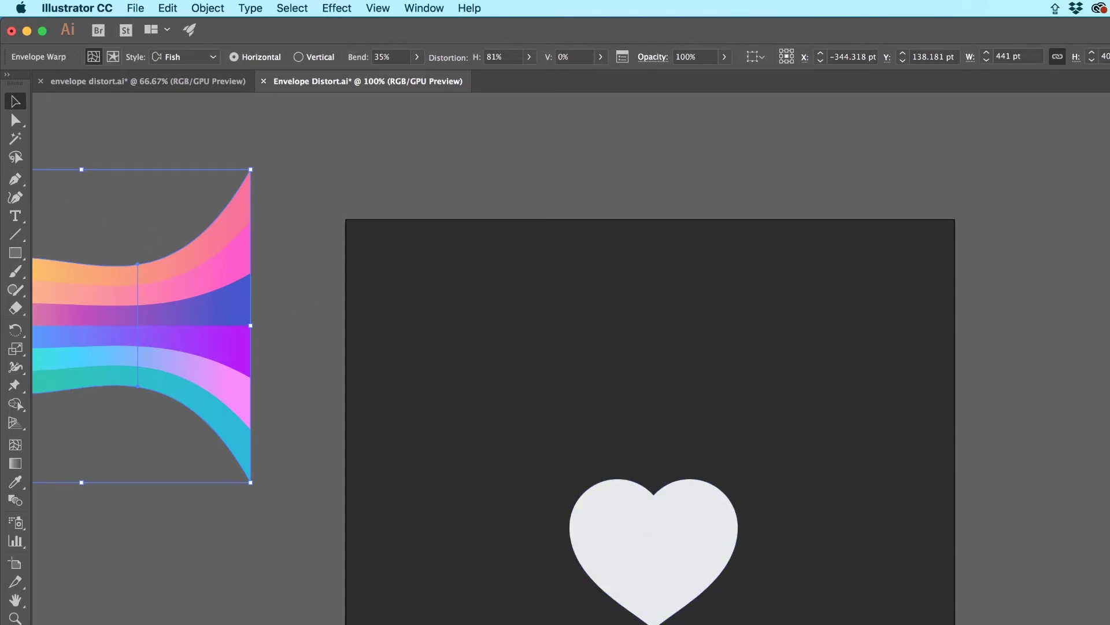
# Step: Add 'I LOVE YOU' text above the heart, split onto two lines
pyautogui.click(15, 216)
pyautogui.click(609, 282)
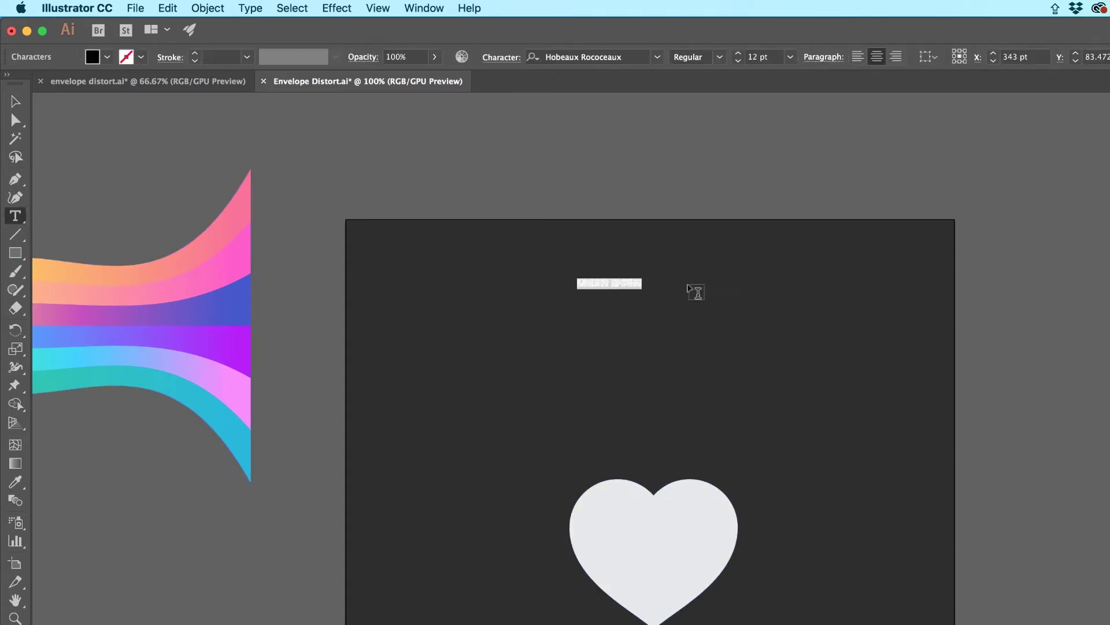
pyautogui.write('L')
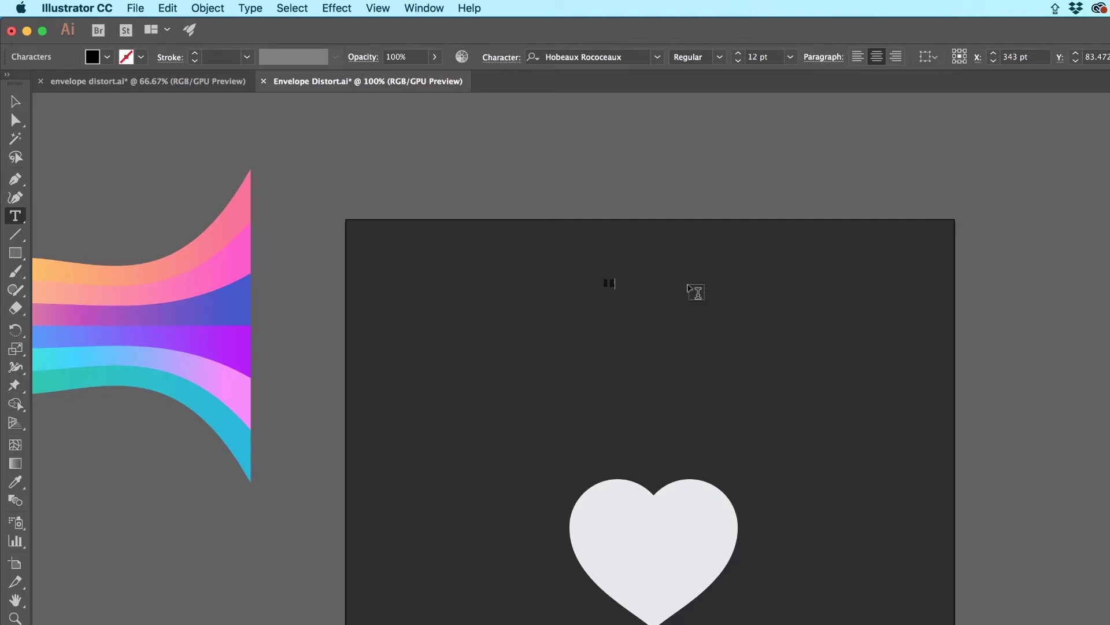
pyautogui.write(' LOVE YOU')
pyautogui.press('Return')
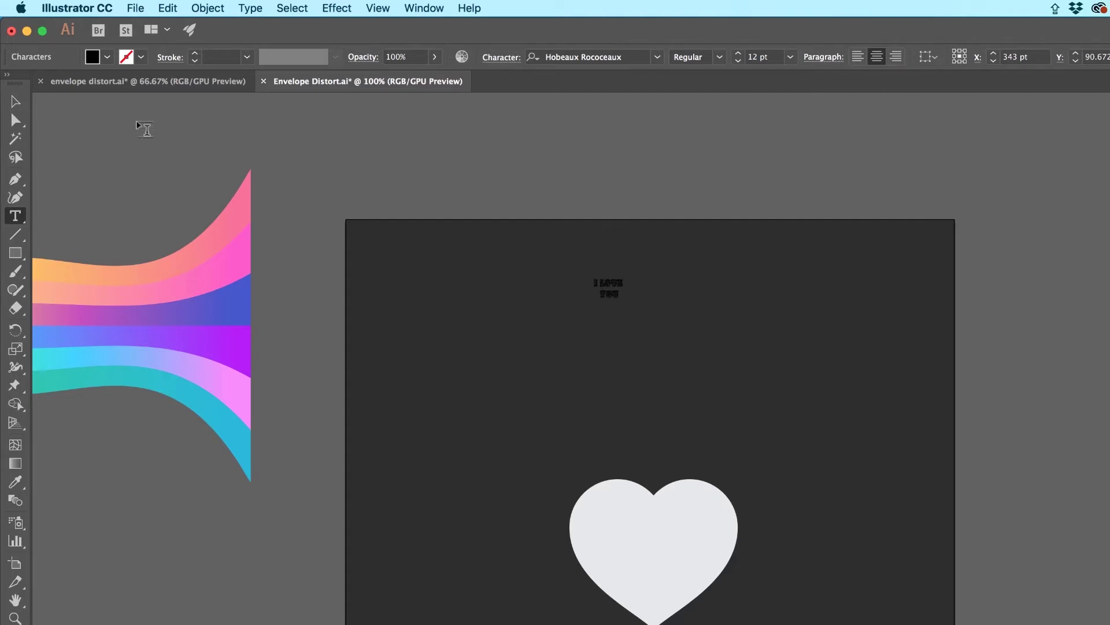
# Step: Scale the I LOVE YOU text much larger and fill it white
pyautogui.click(17, 96)
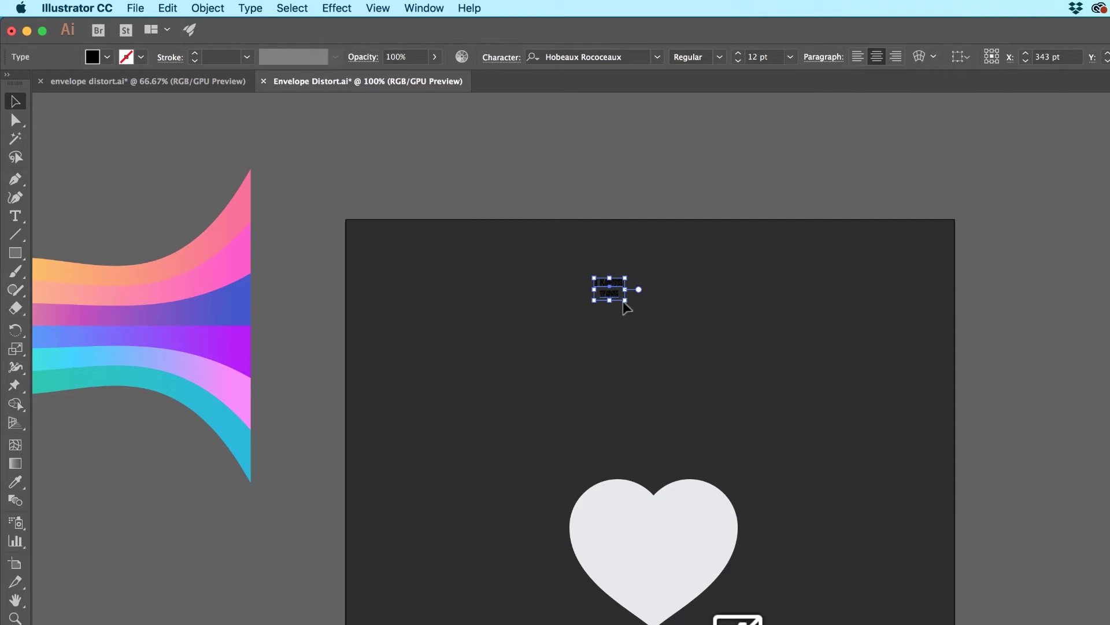
pyautogui.moveTo(625, 298); pyautogui.dragTo(890, 502)
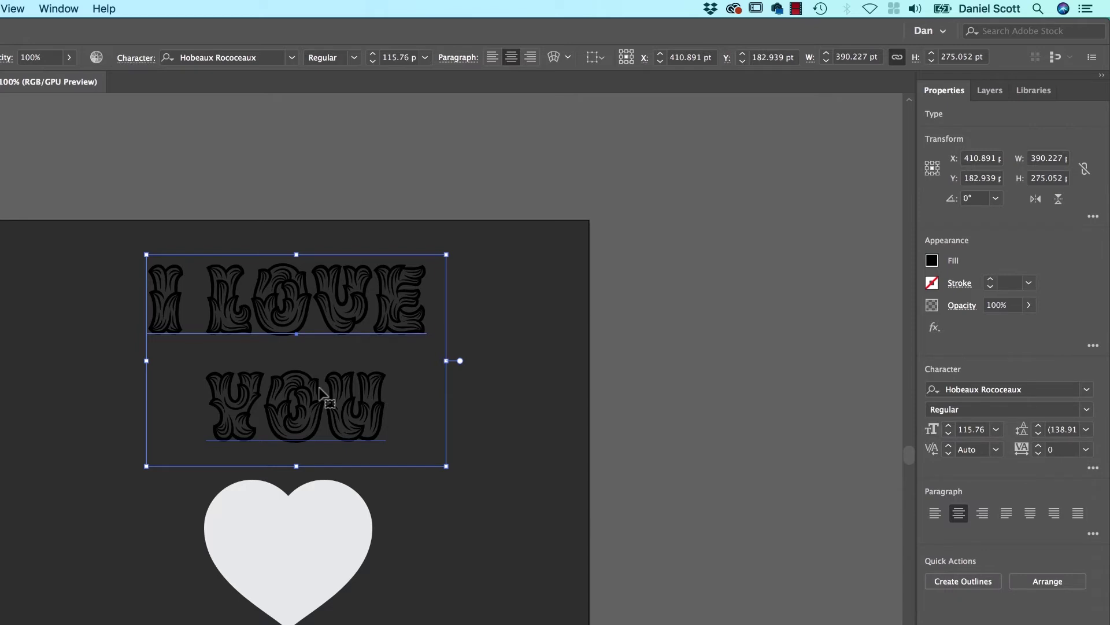
pyautogui.click(931, 262)
pyautogui.click(786, 315)
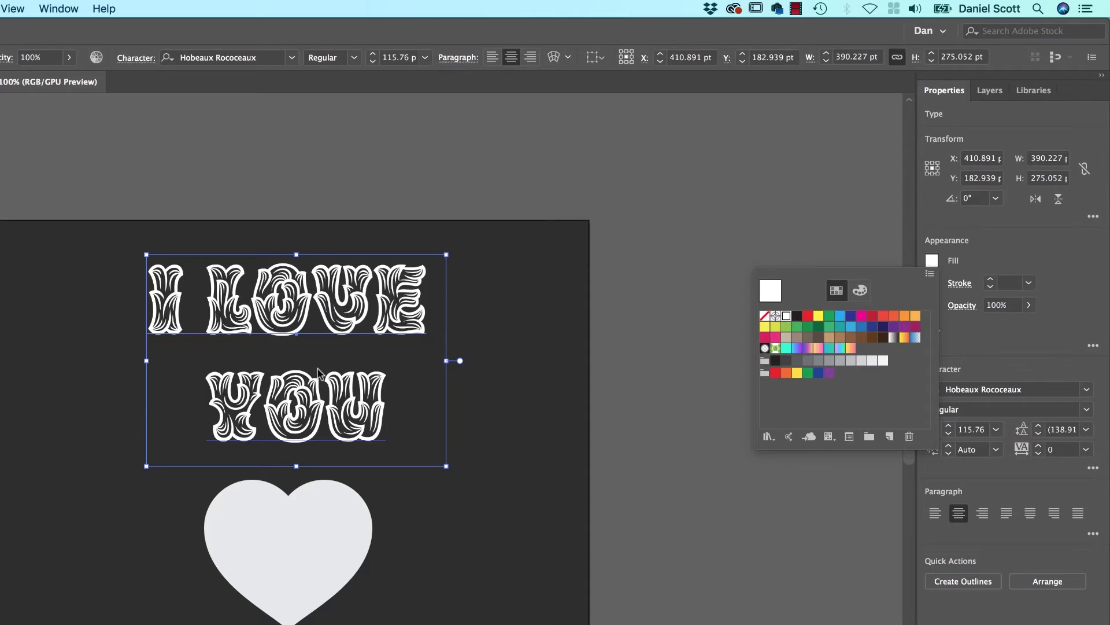
# Step: Tighten the leading between the two lines to 106.91 pt
pyautogui.press('Escape')
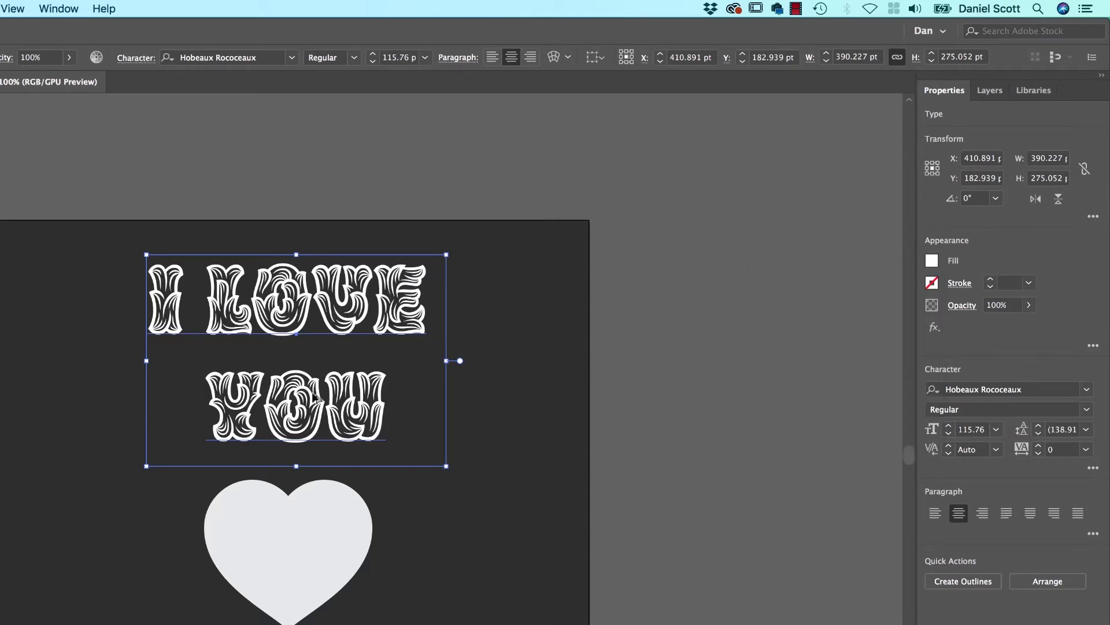
pyautogui.hotkey('alt', 'Up')
pyautogui.hotkey('alt', 'Up')
pyautogui.hotkey('alt', 'Up')
pyautogui.hotkey('alt', 'Up')
pyautogui.hotkey('alt', 'Up')
pyautogui.hotkey('alt', 'Up')
pyautogui.hotkey('alt', 'Up')
pyautogui.hotkey('alt', 'Up')
pyautogui.hotkey('alt', 'Up')
pyautogui.hotkey('alt', 'Up')
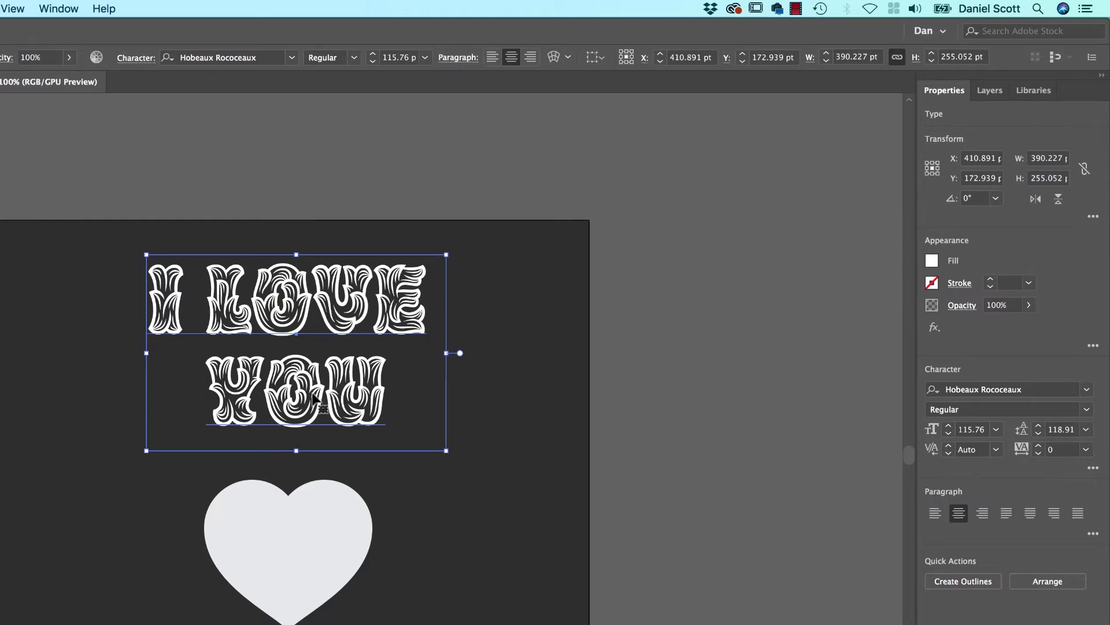
pyautogui.hotkey('alt', 'Up')
pyautogui.hotkey('alt', 'Up')
pyautogui.hotkey('alt', 'Up')
pyautogui.hotkey('alt', 'Up')
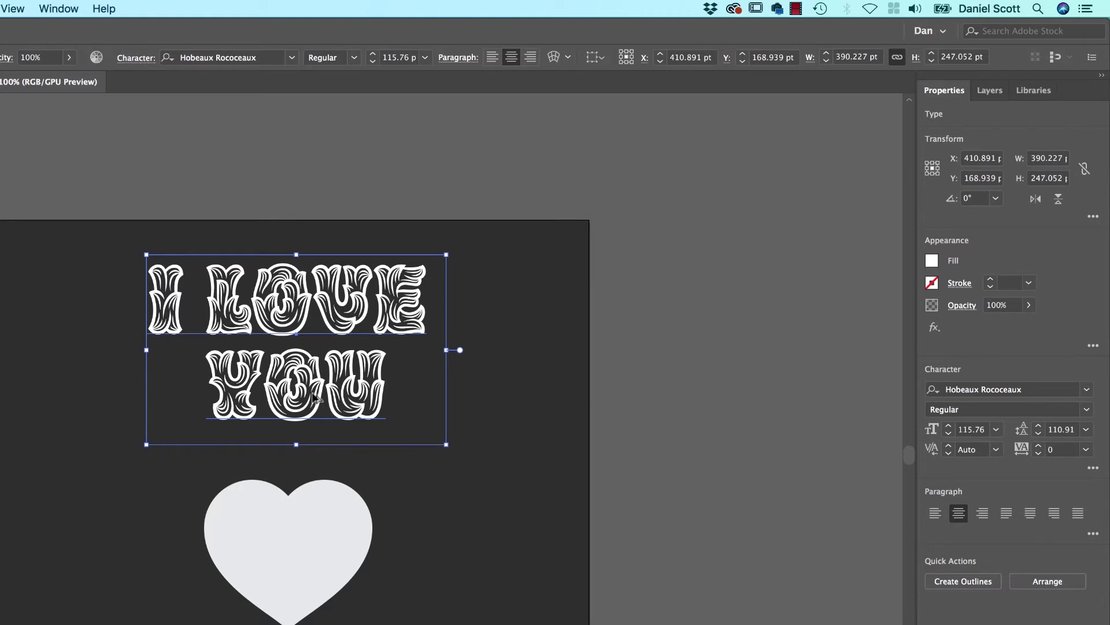
pyautogui.hotkey('alt', 'Up')
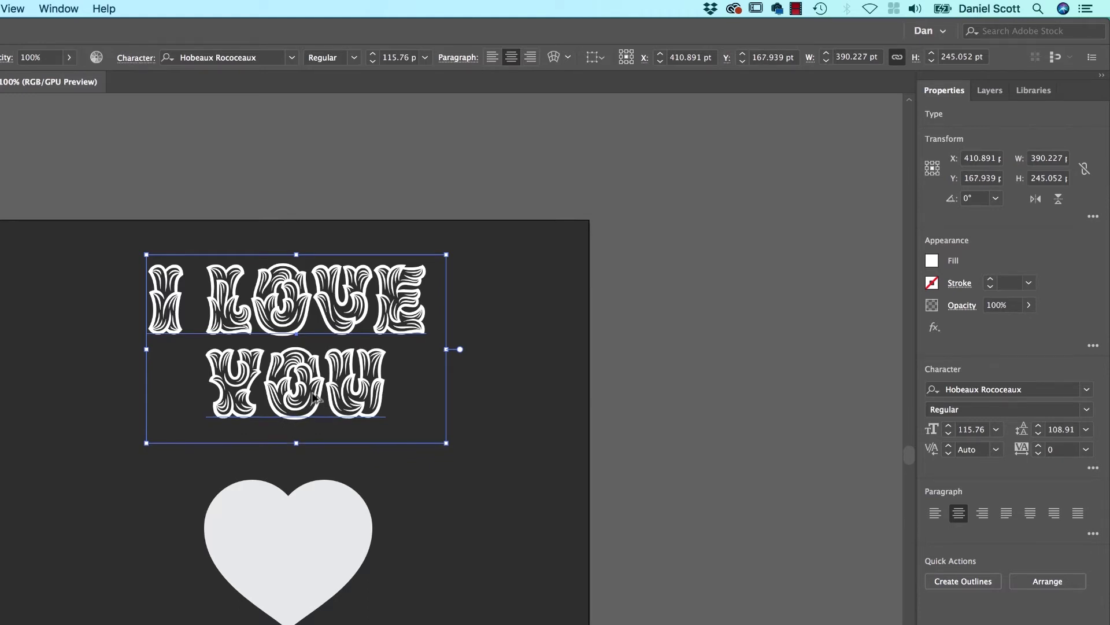
pyautogui.hotkey('alt', 'Up')
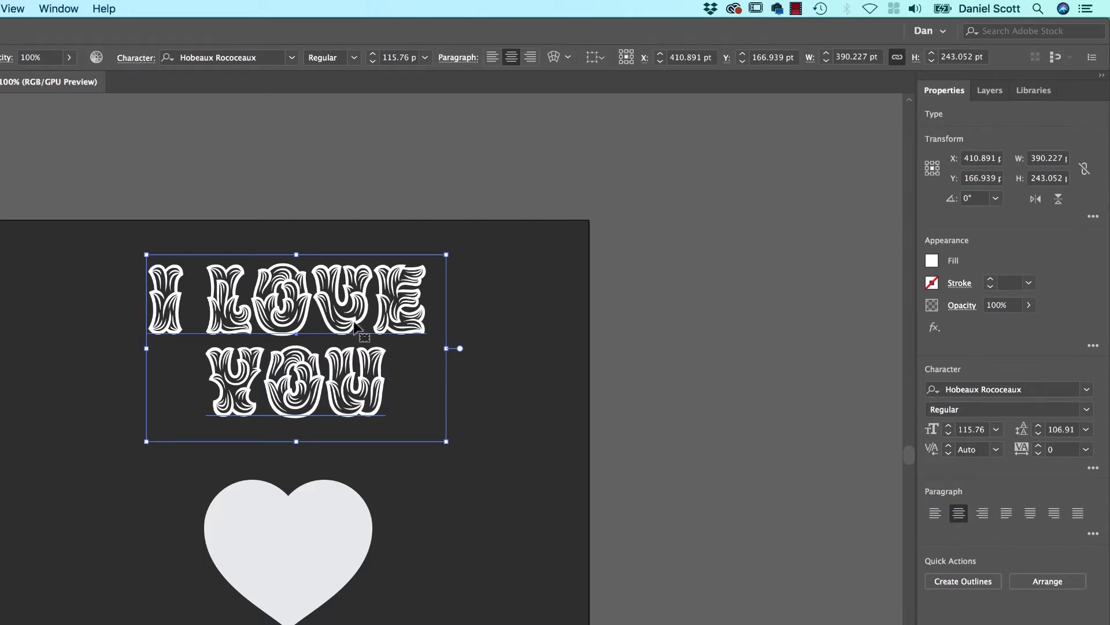
# Step: Move the I LOVE YOU text onto the heart and shrink it to fit
pyautogui.moveTo(353, 322); pyautogui.dragTo(360, 522)
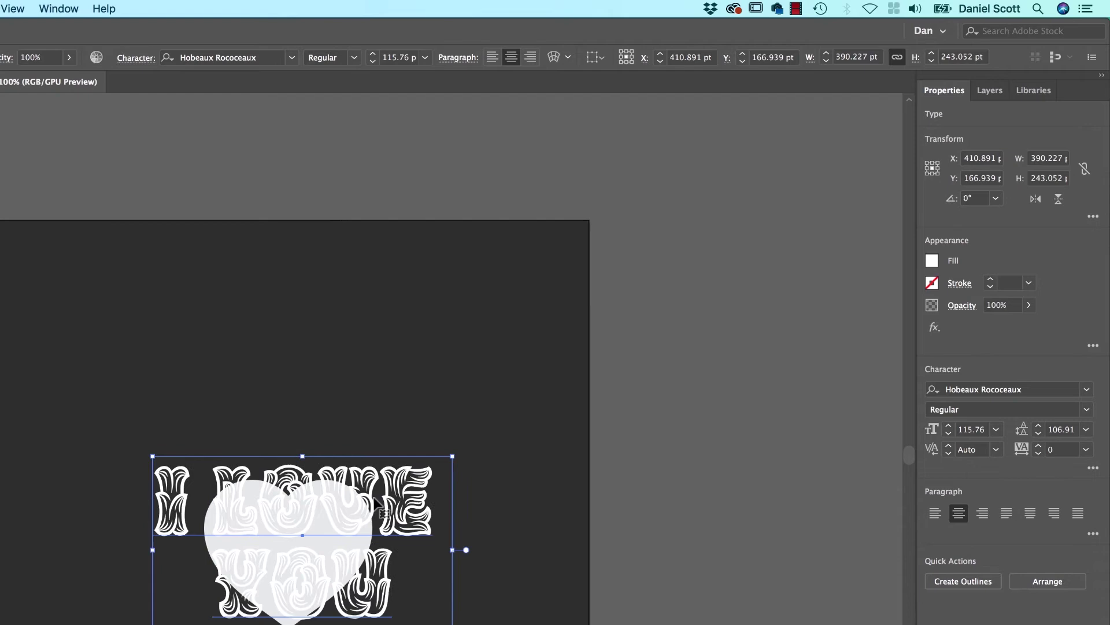
pyautogui.moveTo(452, 457); pyautogui.dragTo(416, 480)
pyautogui.moveTo(355, 516); pyautogui.dragTo(344, 524)
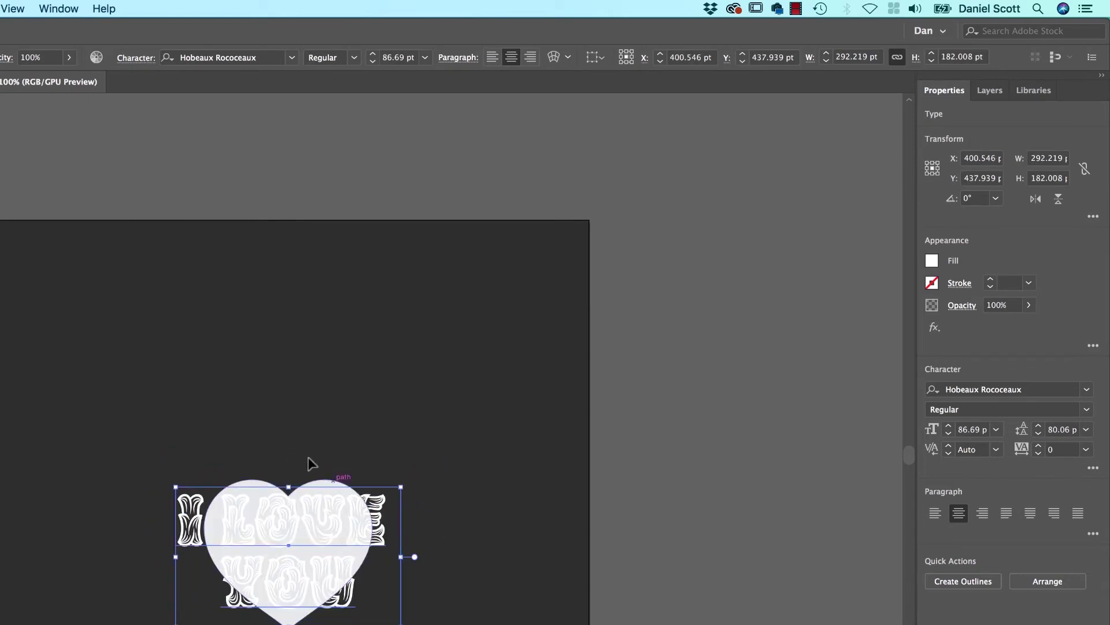
# Step: Bring the heart to front, select both, and envelope the text with the heart as top object
pyautogui.click(328, 485)
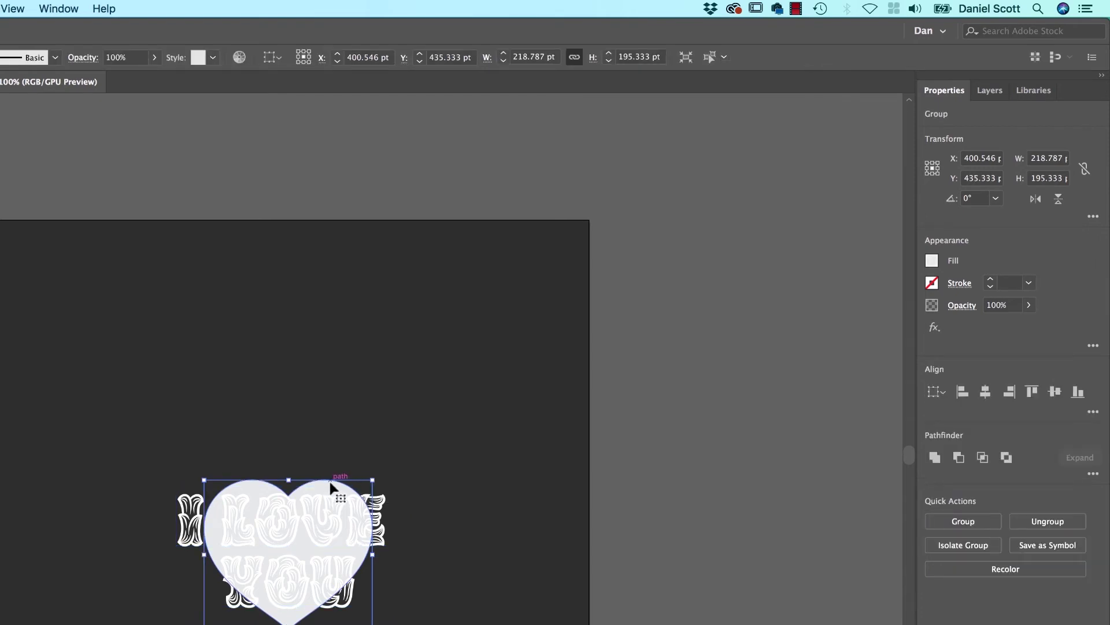
pyautogui.press('super+shift+bracketright')
pyautogui.click(182, 428)
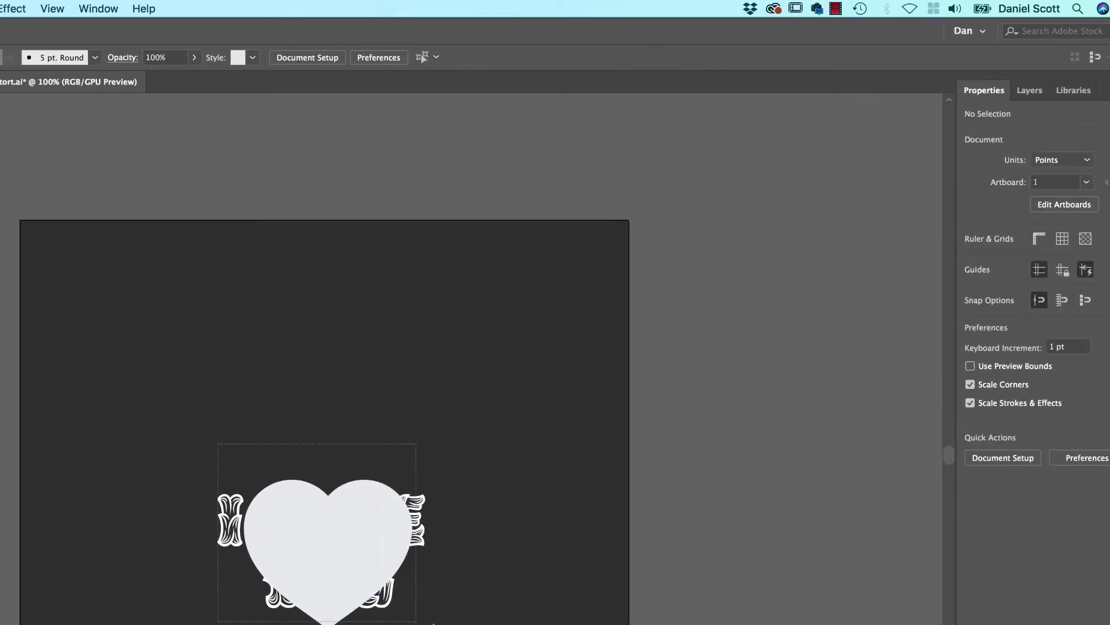
pyautogui.press('super+a')
pyautogui.click(207, 8)
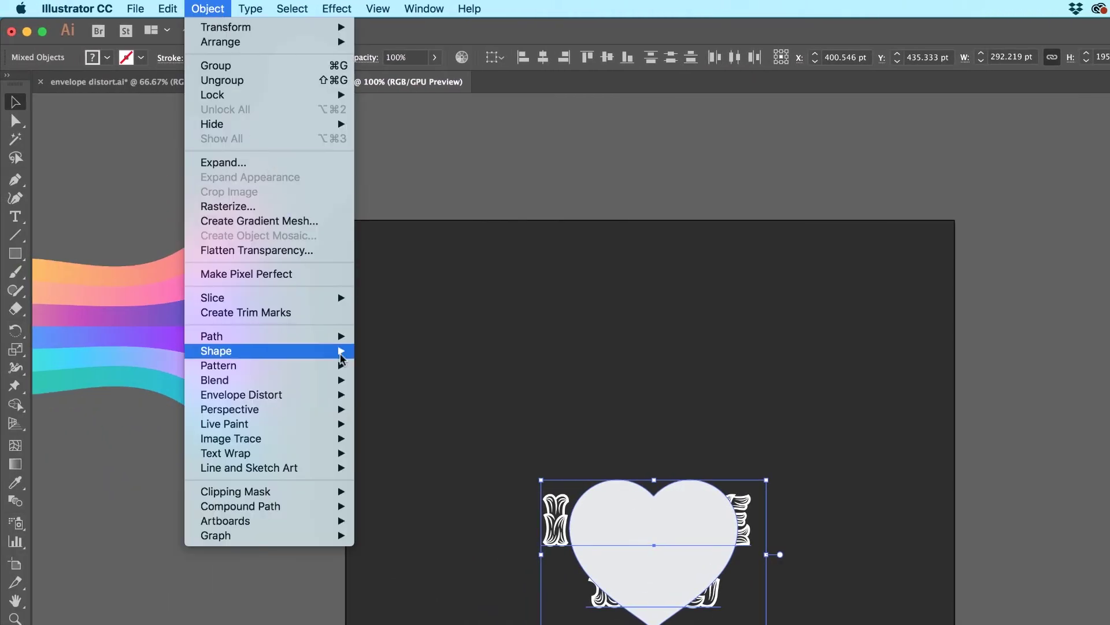
pyautogui.moveTo(313, 399)
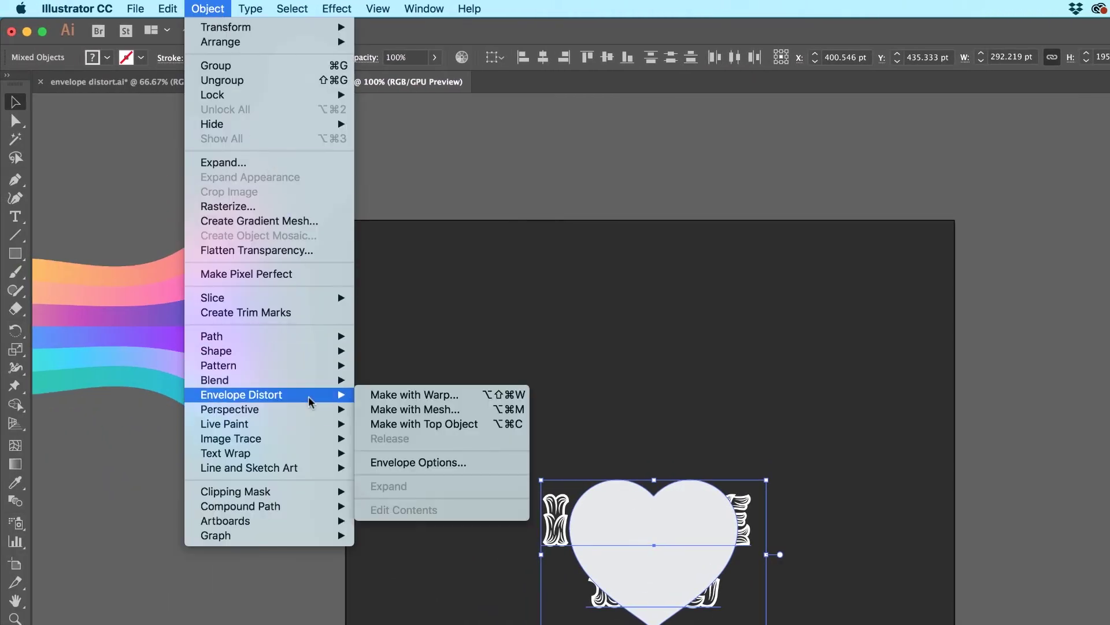
pyautogui.click(441, 427)
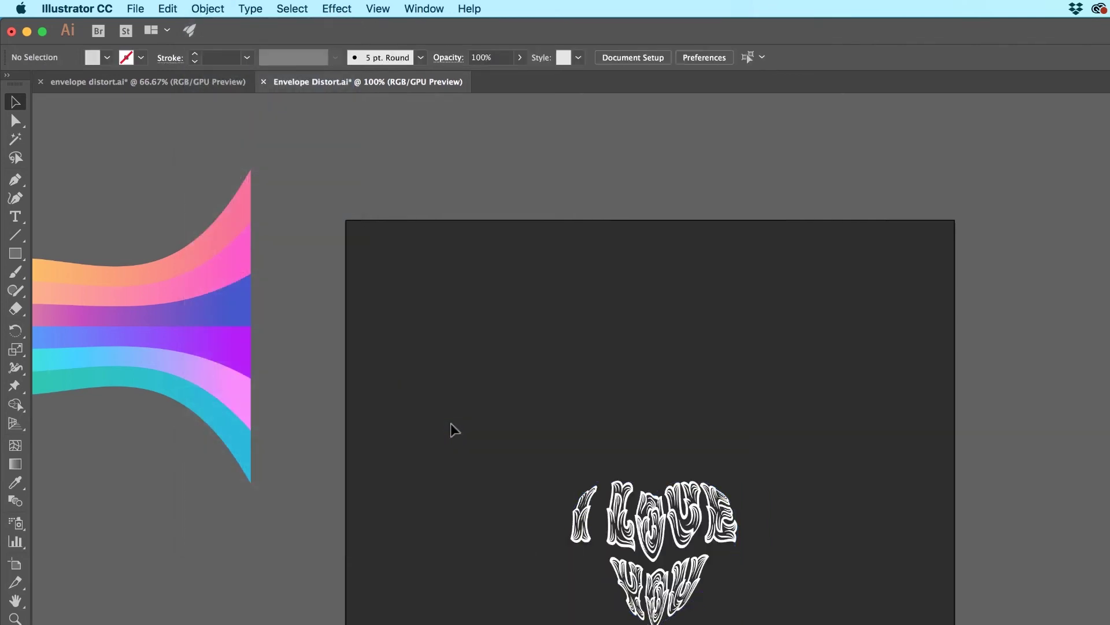
# Step: Undo the heart warp, restore the heart, and remake the envelope with the heart as top object
pyautogui.click(653, 521)
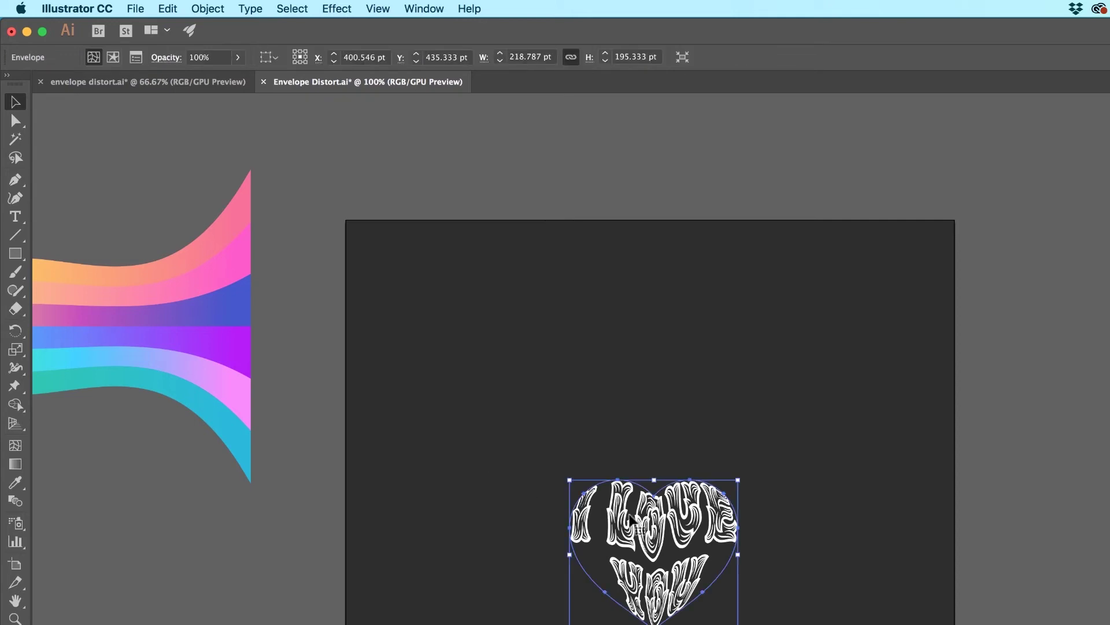
pyautogui.press('super+z')
pyautogui.click(698, 507)
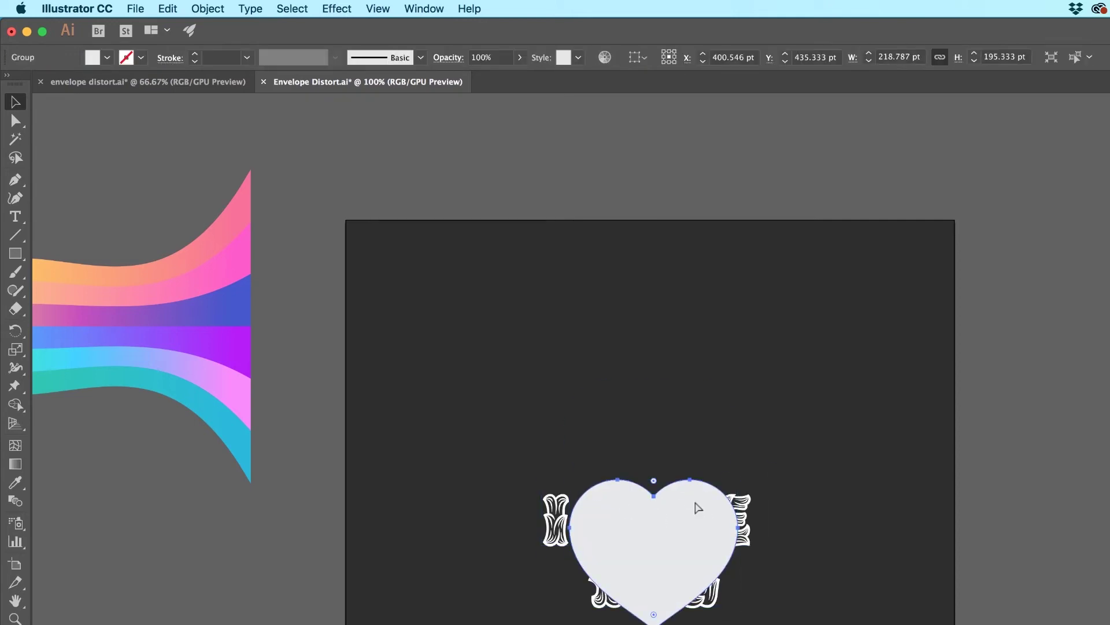
pyautogui.moveTo(698, 508); pyautogui.dragTo(677, 458)
pyautogui.press('super+z')
pyautogui.press('super+a')
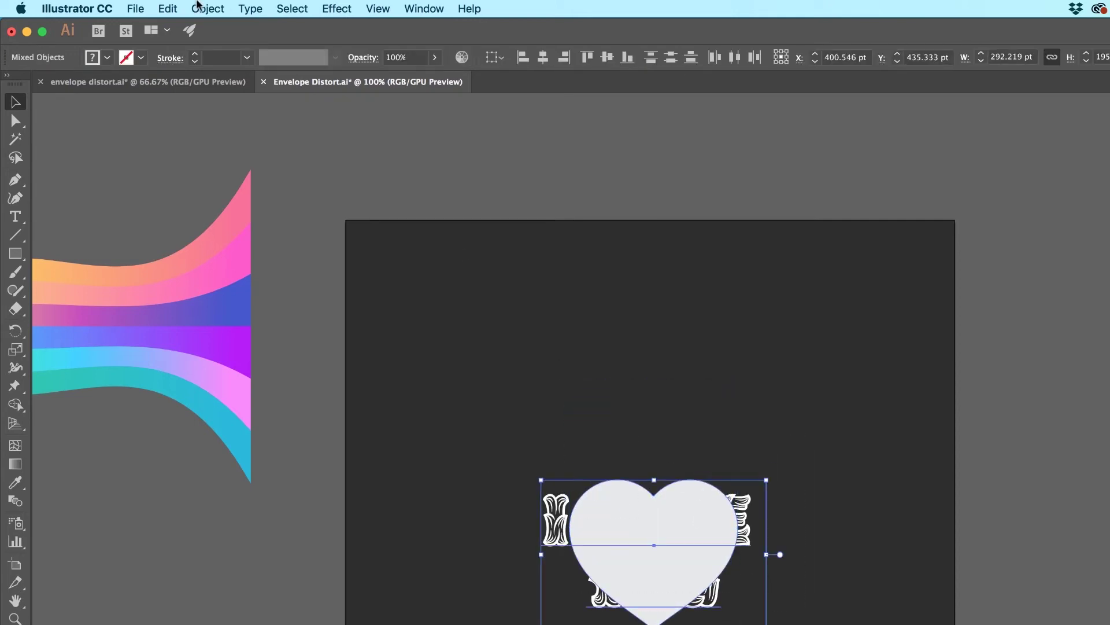
pyautogui.click(199, 8)
pyautogui.moveTo(292, 395)
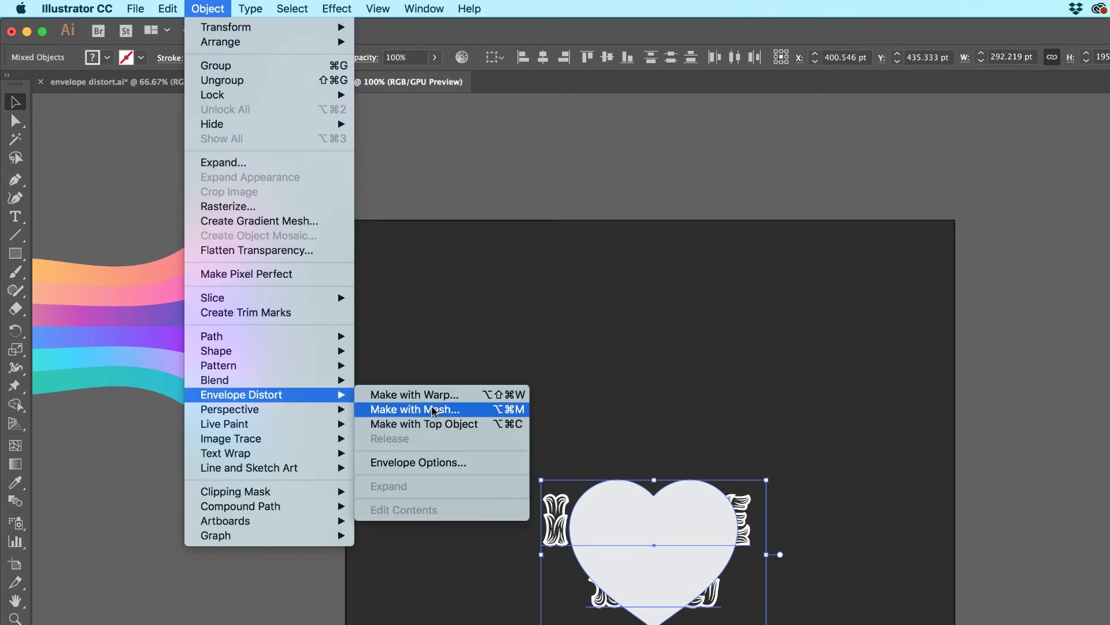
pyautogui.click(434, 424)
# Step: Enlarge the heart-shaped lettering to about 243 pt wide
pyautogui.click(696, 445)
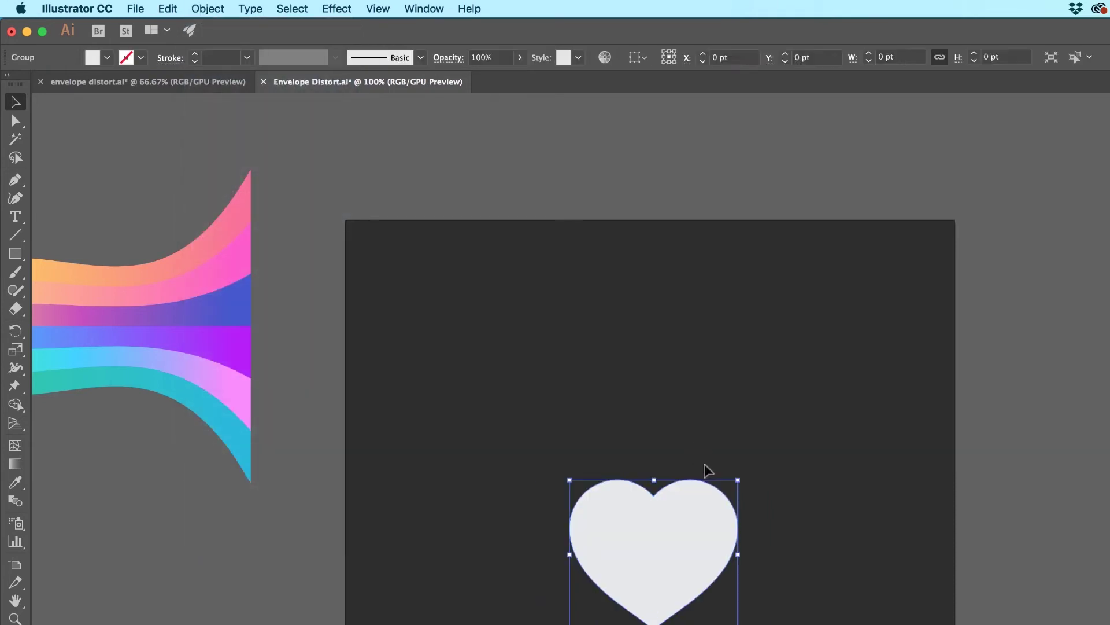
pyautogui.click(714, 490)
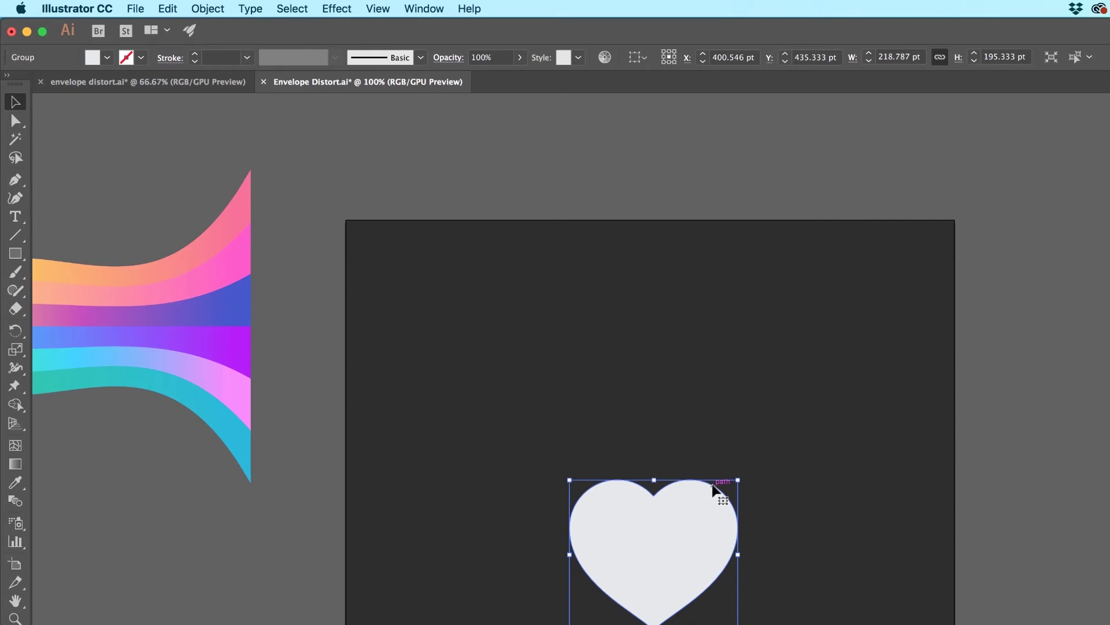
pyautogui.press('super')
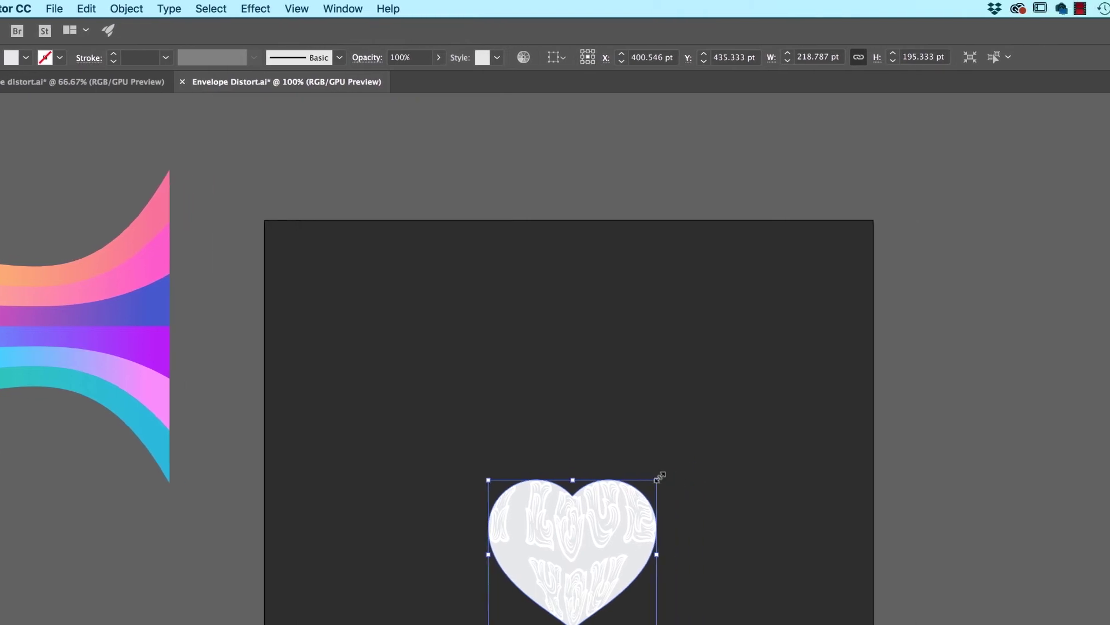
pyautogui.moveTo(738, 478); pyautogui.dragTo(744, 474)
pyautogui.moveTo(400, 475); pyautogui.dragTo(402, 472)
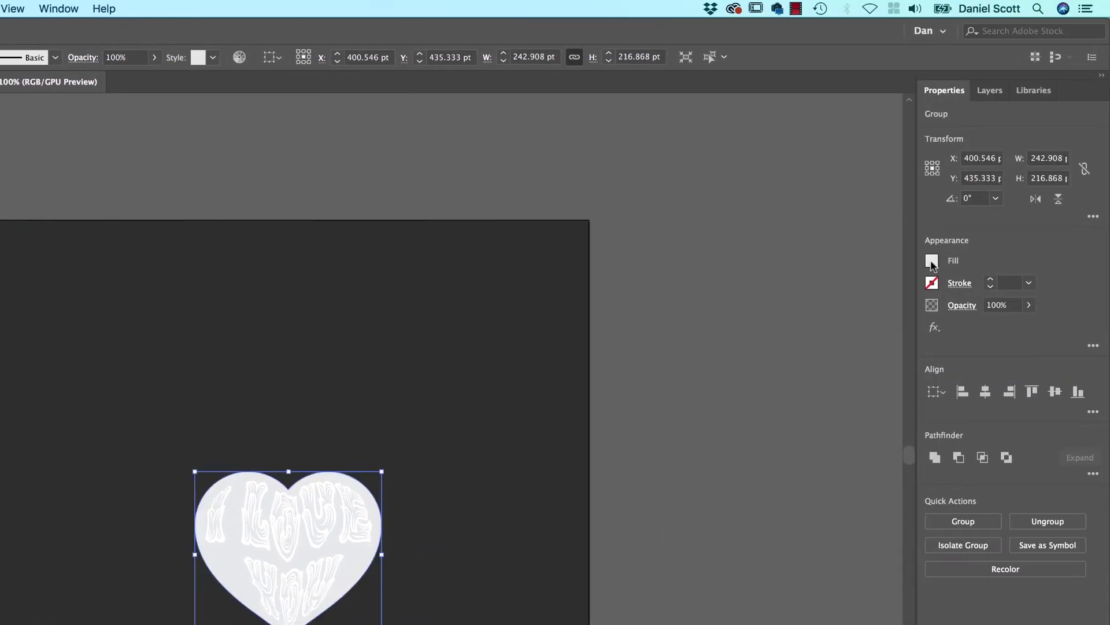
# Step: Fill the heart envelope red and deselect to view the result
pyautogui.click(951, 260)
pyautogui.click(862, 316)
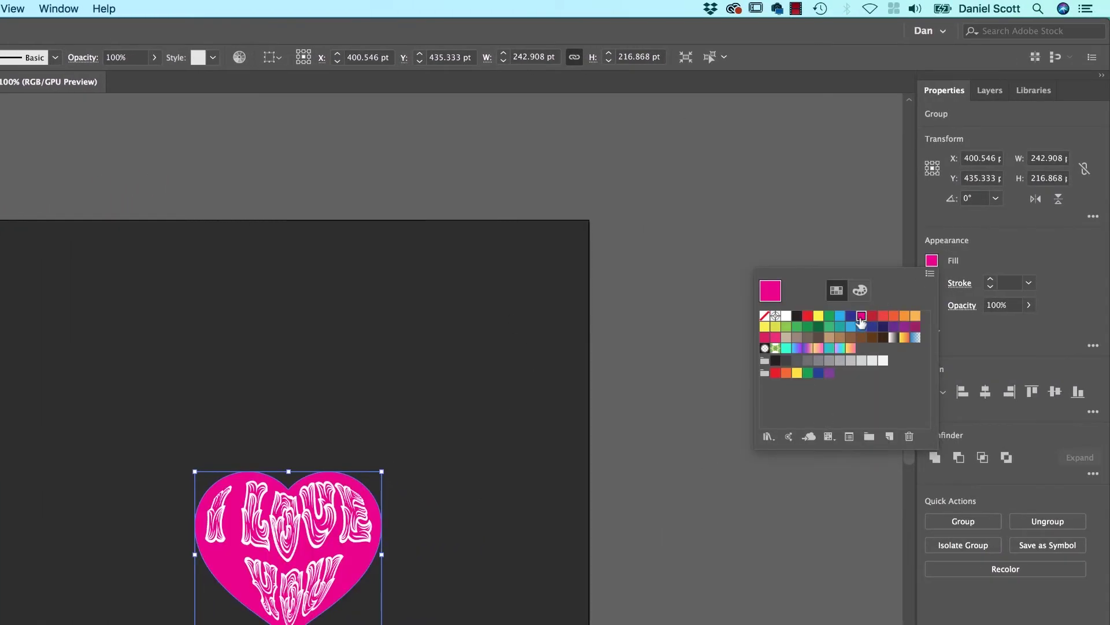
pyautogui.click(873, 317)
pyautogui.click(477, 510)
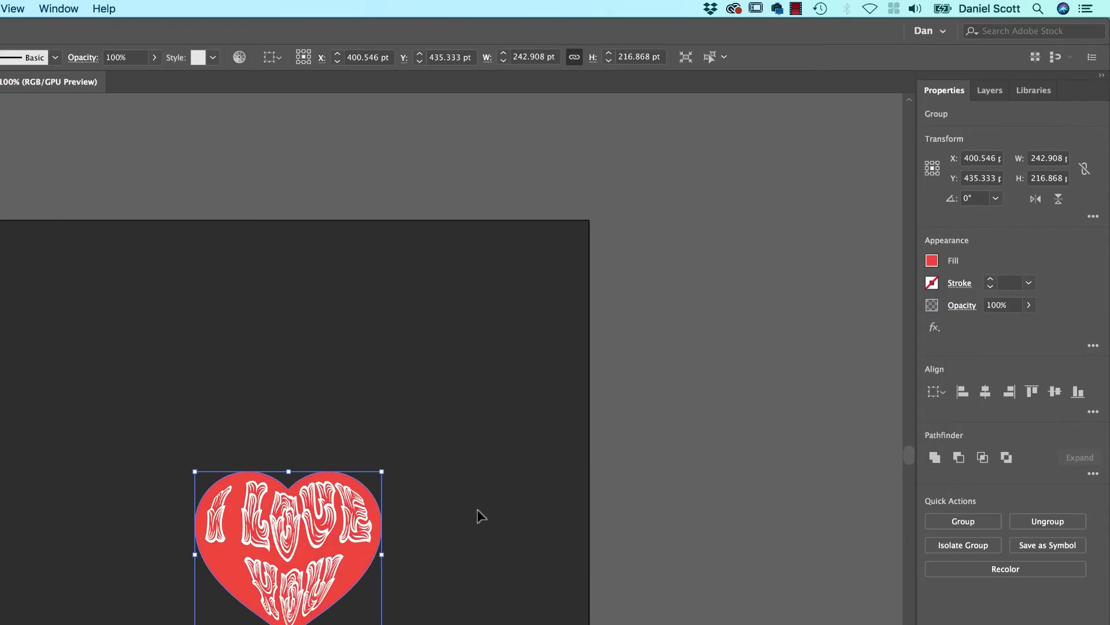
pyautogui.click(477, 510)
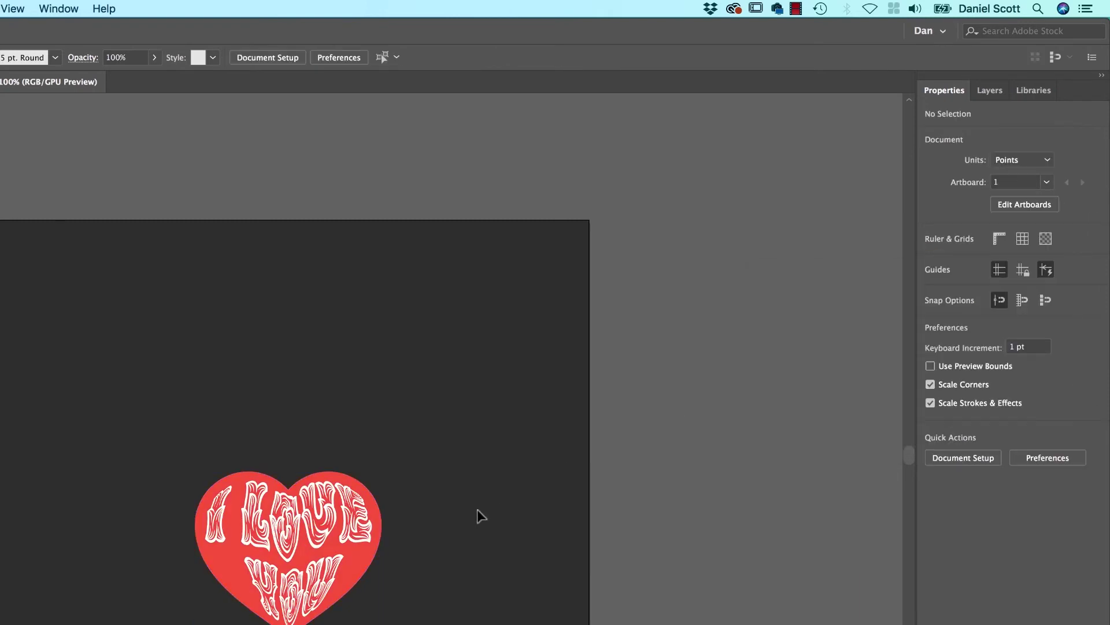